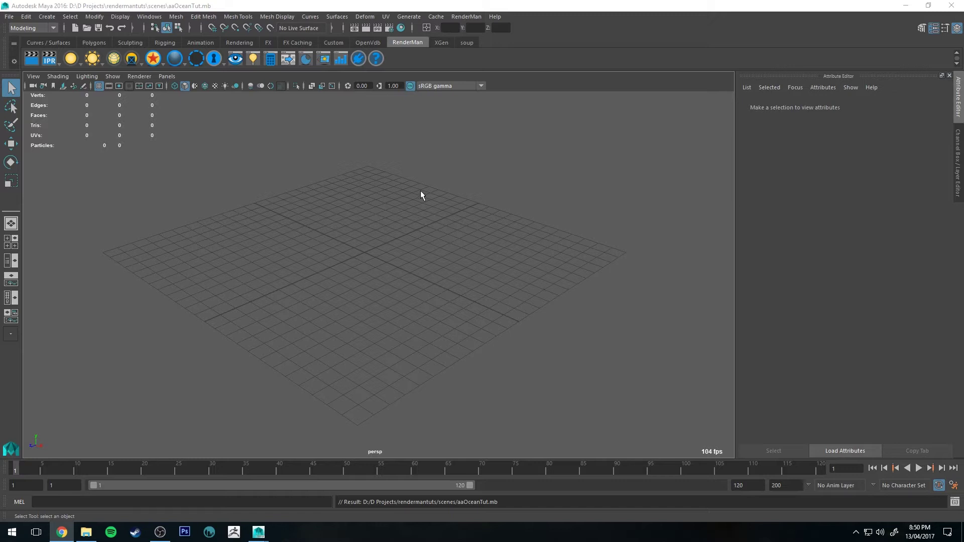
Step: Create a polygon plane and scale it to 24 on X, Y and Z
click(94, 42)
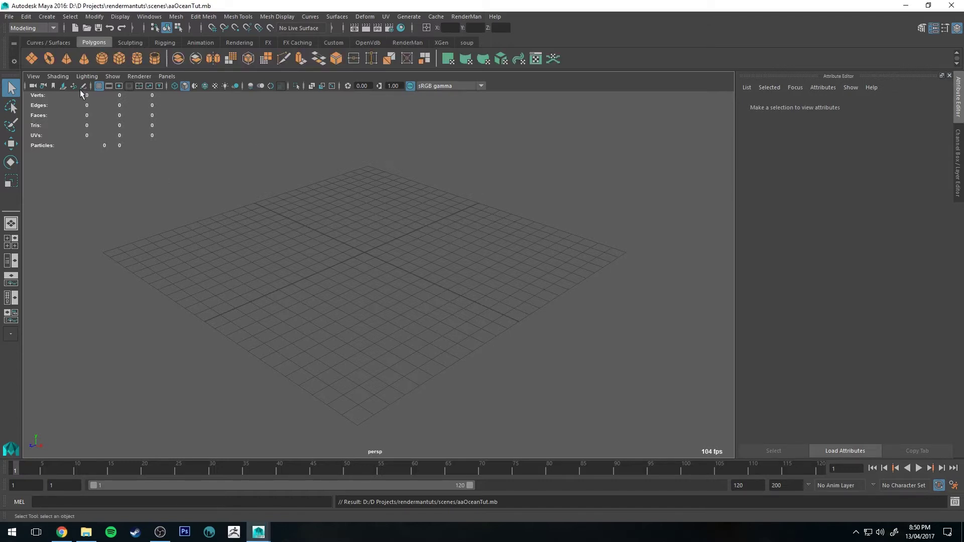
click(32, 59)
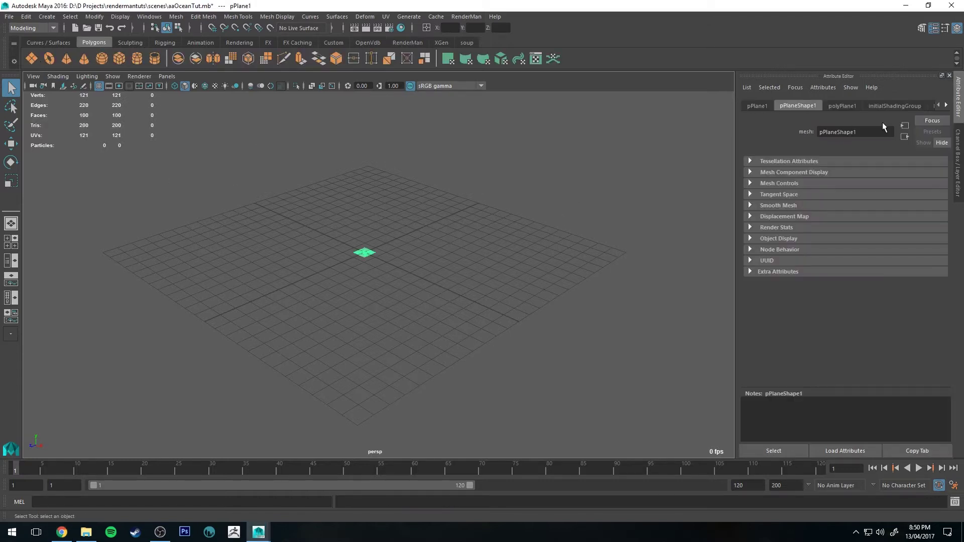
key(e)
key(r)
click(959, 161)
drag(924, 161, 930, 179)
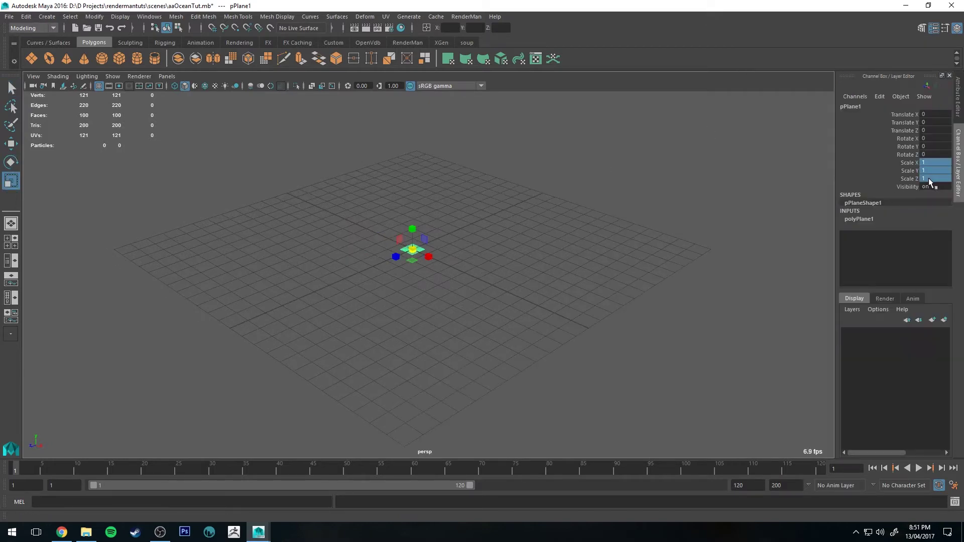
text(24)
key(Return)
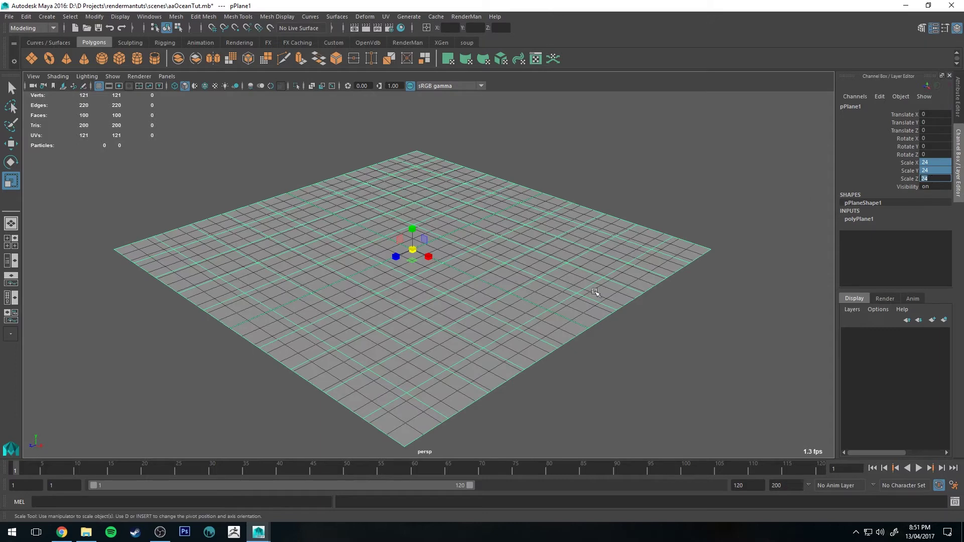
Step: Set polyPlane1's width and height subdivisions to 1, leaving a single face
click(629, 171)
click(566, 229)
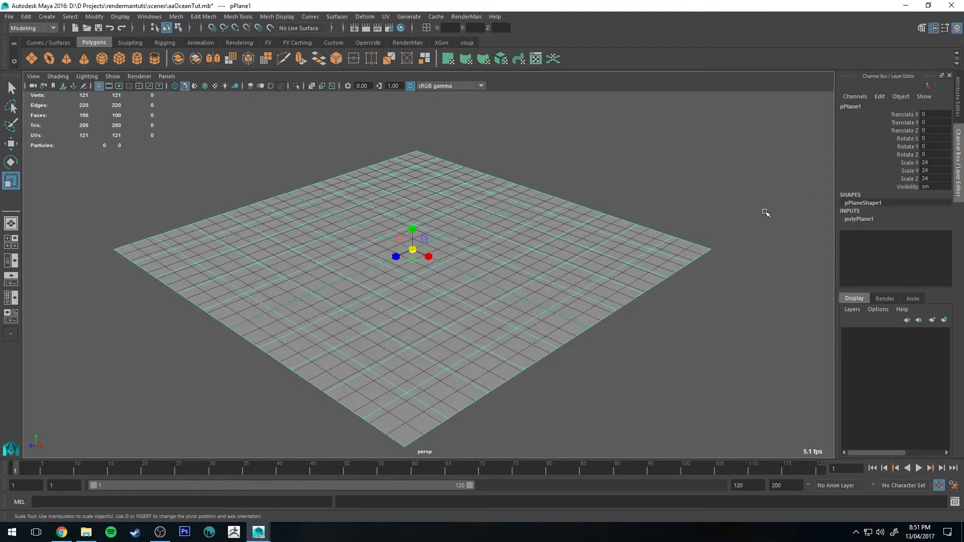
click(870, 222)
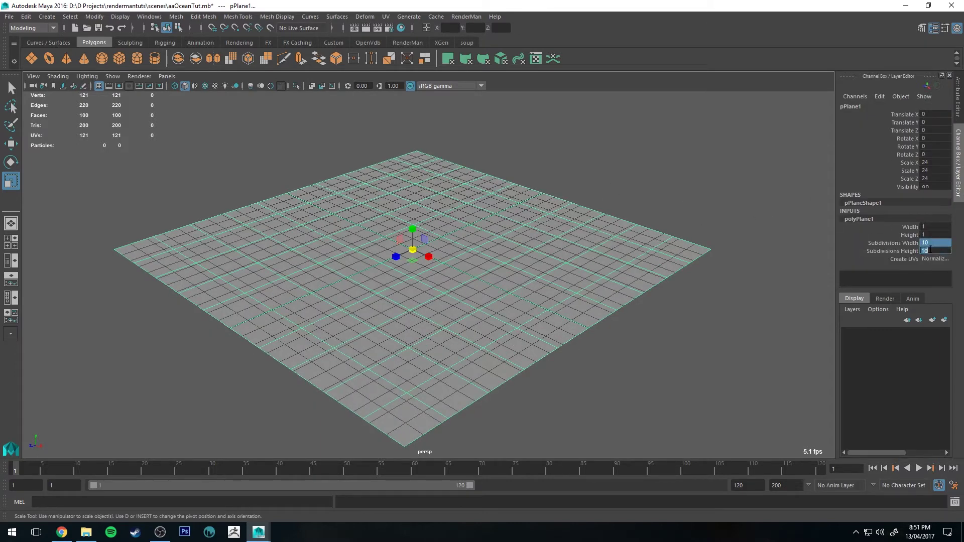
text(1)
key(Return)
click(699, 130)
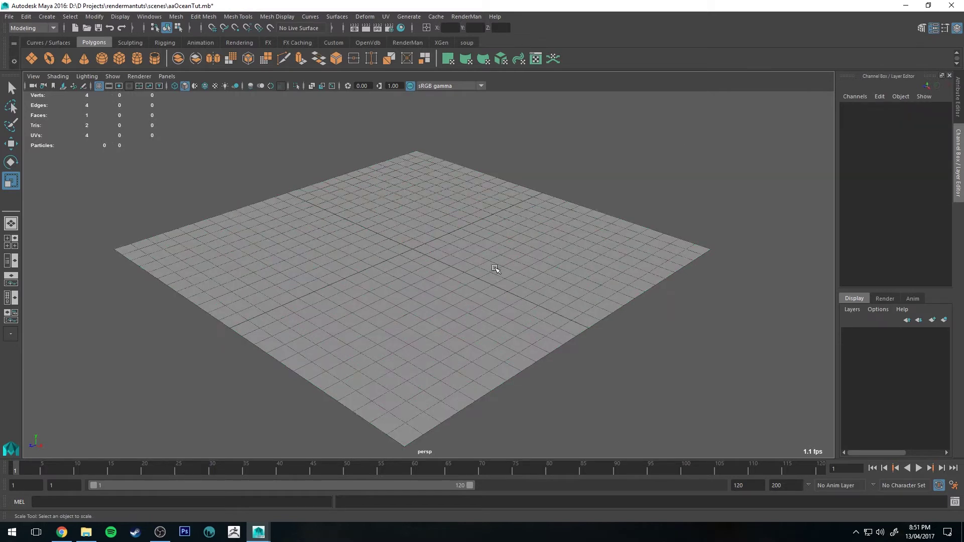
click(495, 269)
click(605, 195)
click(520, 251)
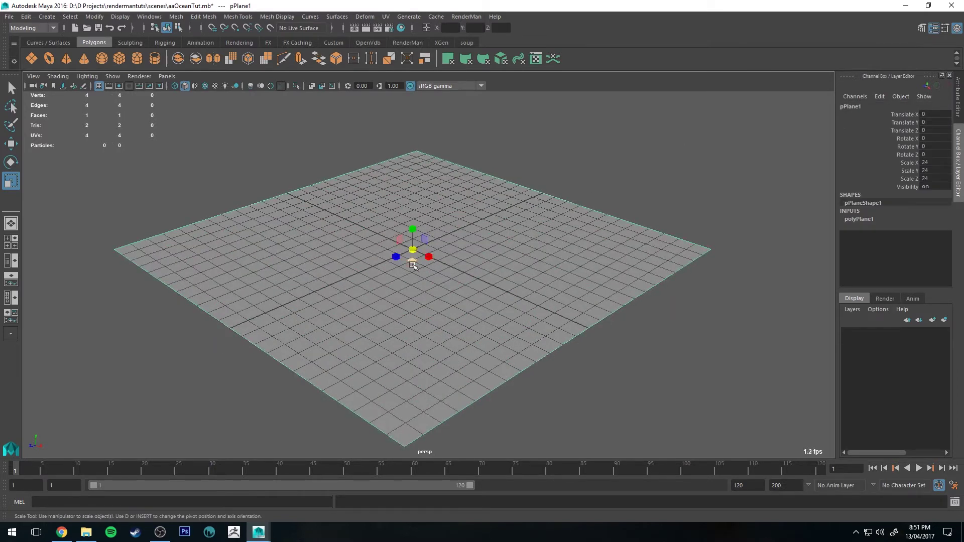
Step: Assign a new PxrSurface material to the plane and bring up PxrSurface1's attributes
click(407, 42)
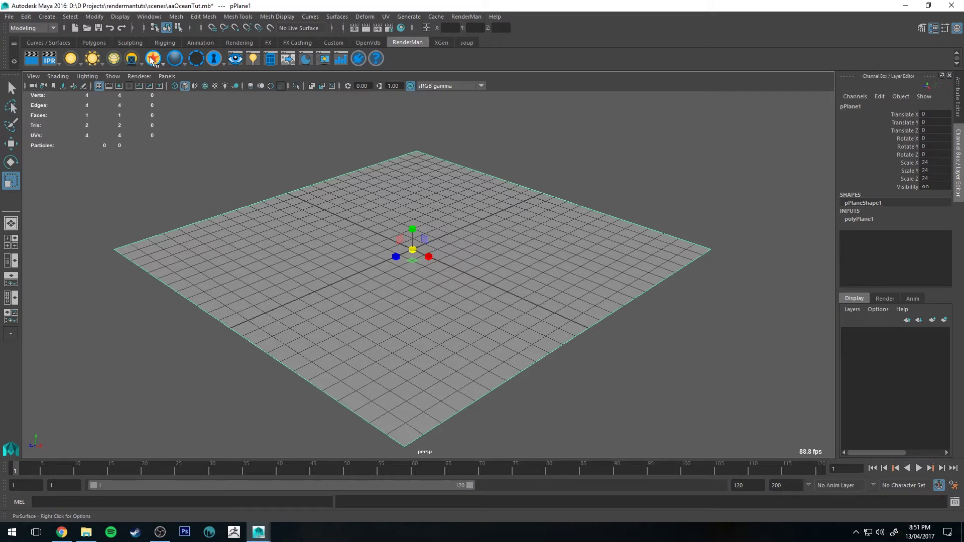
key(q)
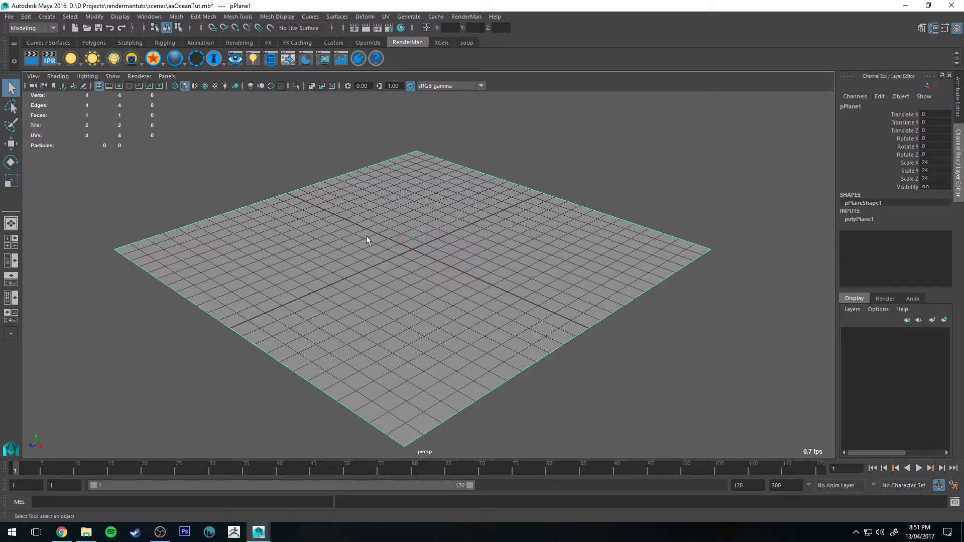
click(160, 58)
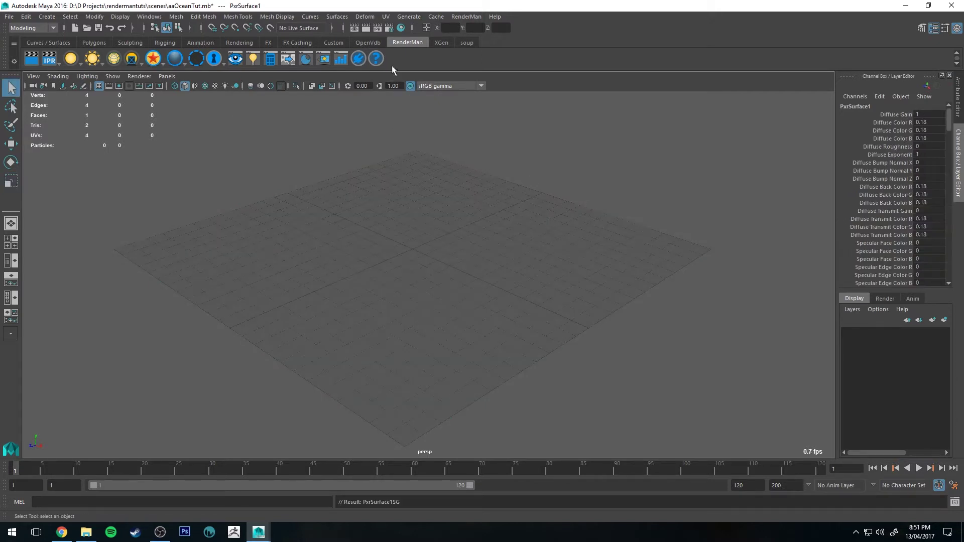
click(402, 204)
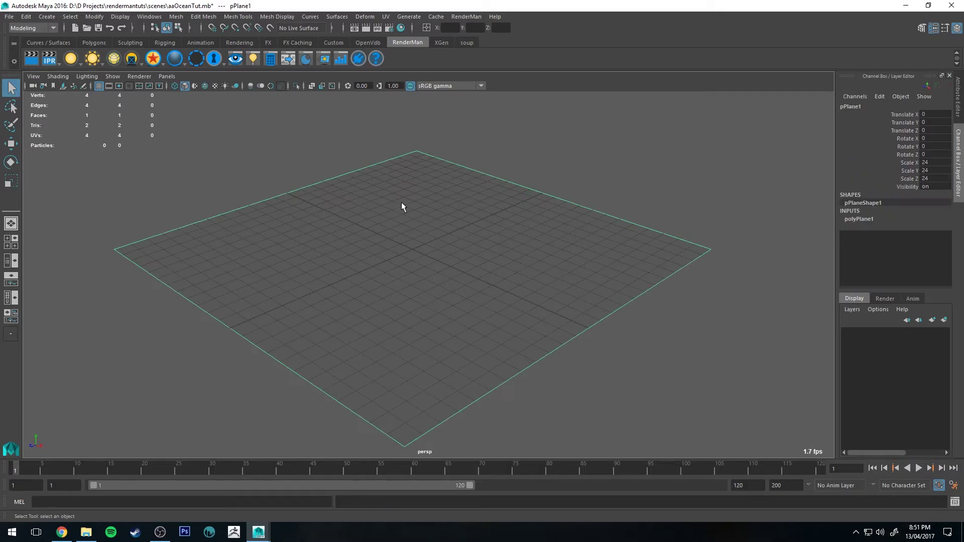
key(ctrl+a)
click(885, 106)
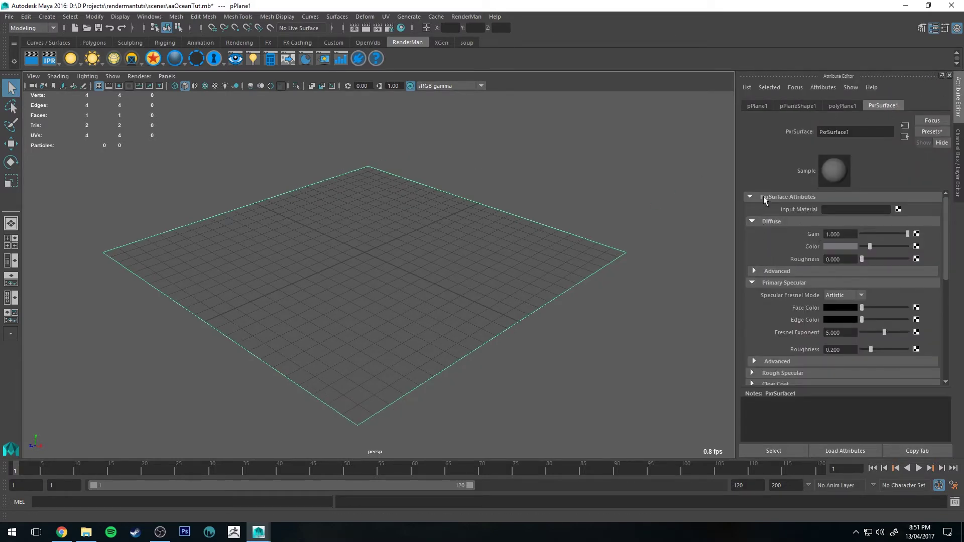
Step: Set PxrSurface1 diffuse gain 0, refraction and reflection gain 1, refractive index 1.33
drag(894, 232, 854, 233)
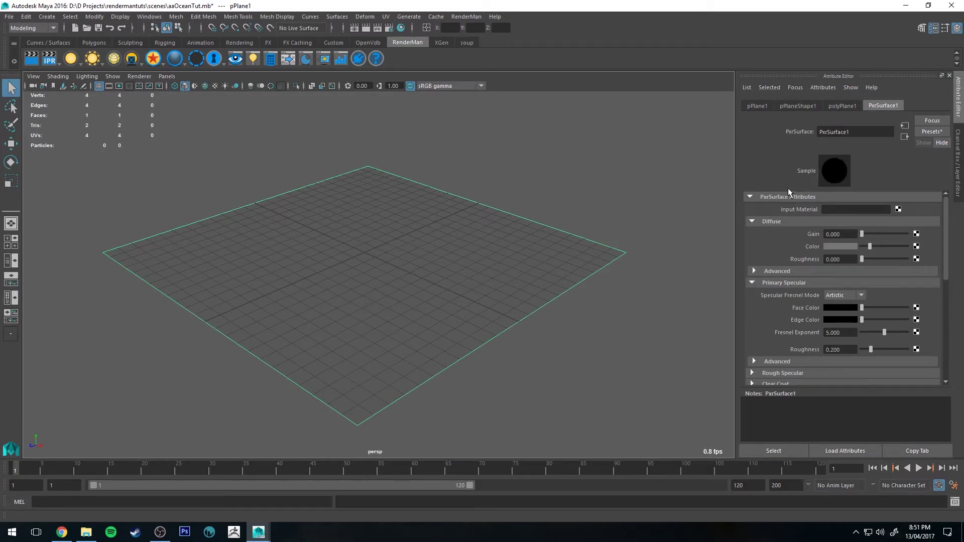
scroll(854, 241, down, 10)
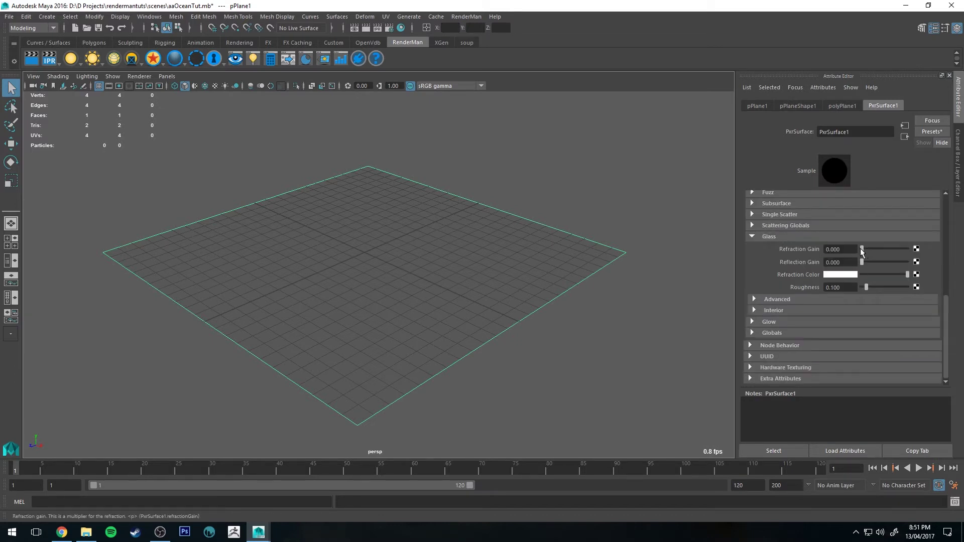
drag(860, 248, 922, 264)
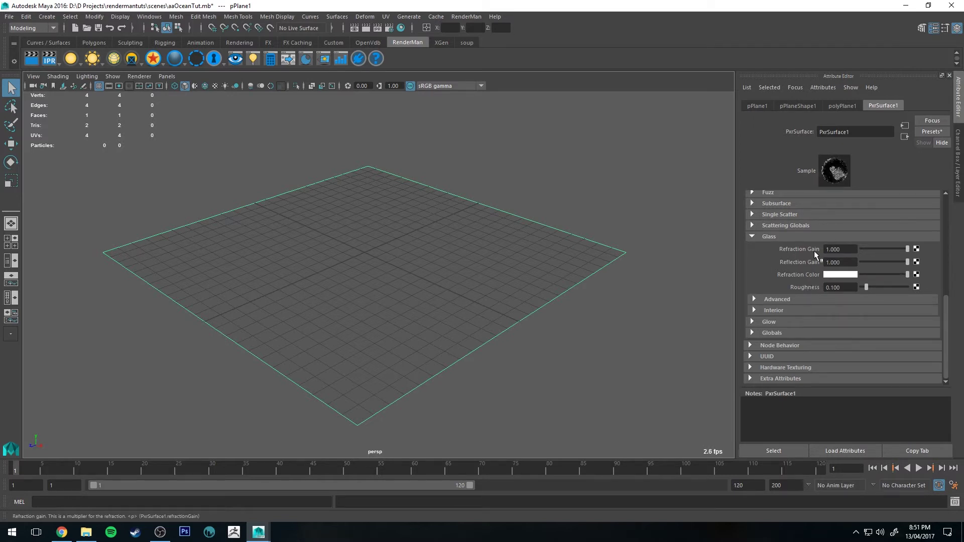
click(765, 298)
text(1.33)
key(Return)
click(551, 176)
Step: In Hypershade, rename the PxrSurface1 material to 'water'
key(ctrl+z)
click(401, 28)
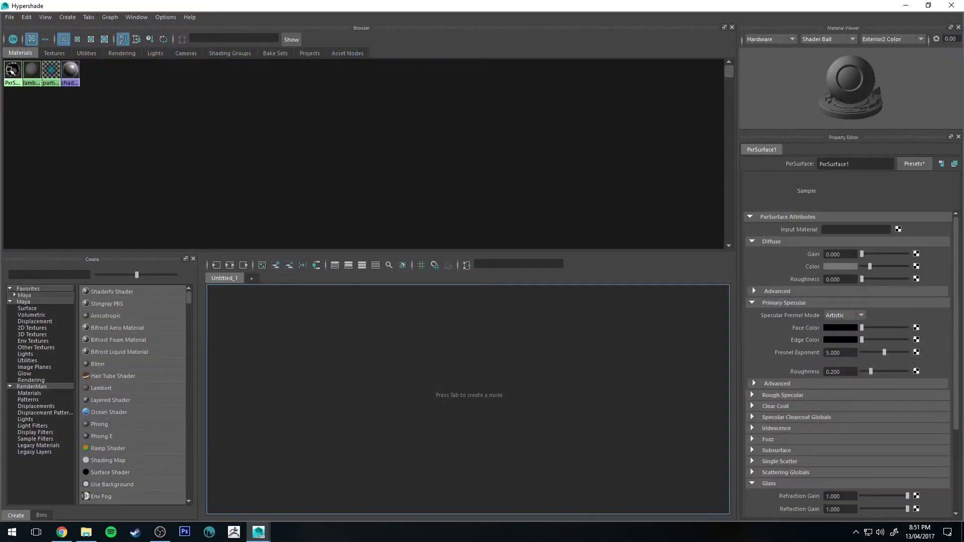
click(230, 267)
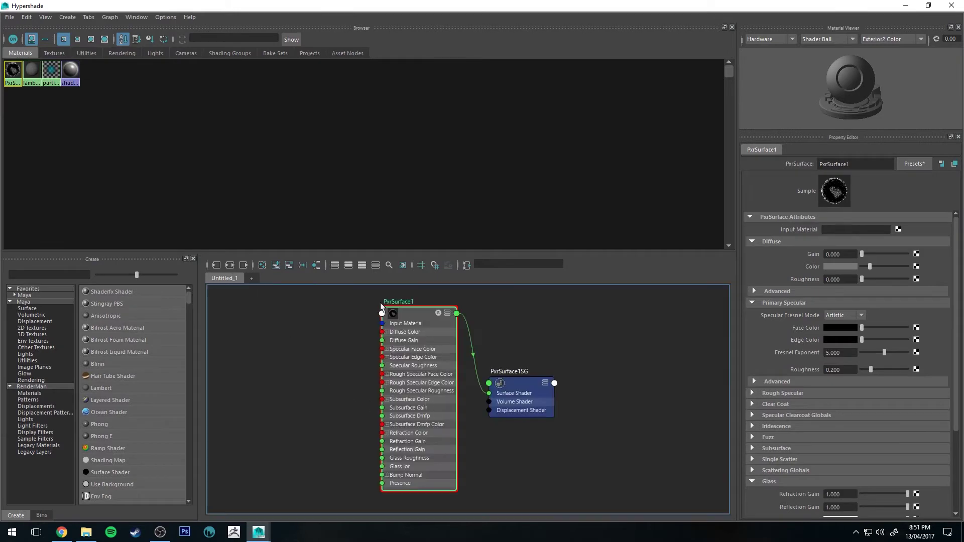
click(863, 167)
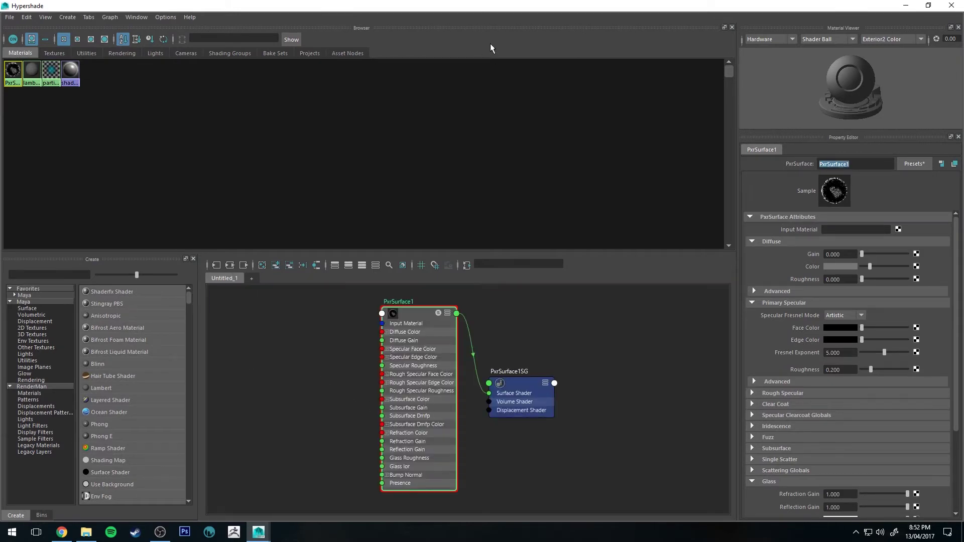
text(water)
key(Return)
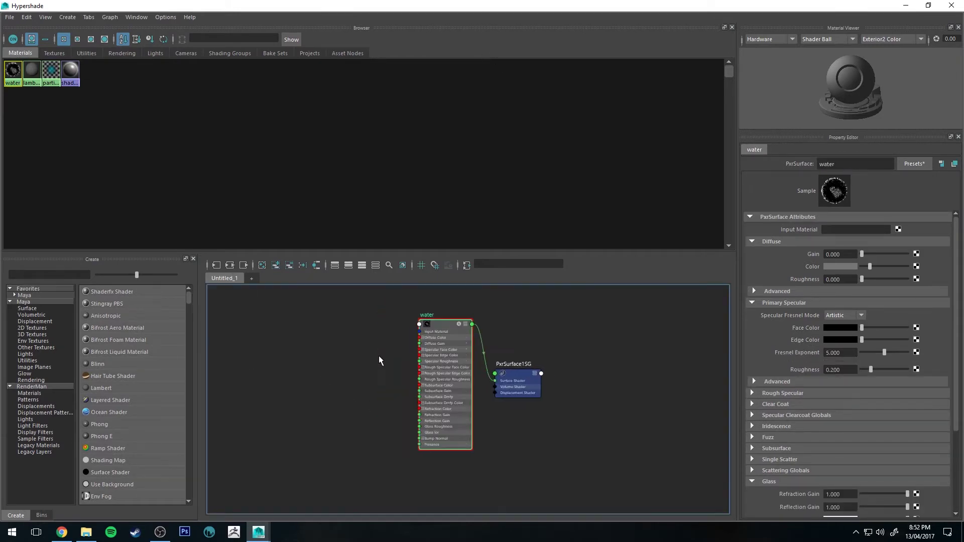
Step: Add an aaOceanPrmanShader node to the shading graph
key(Tab)
text(aaOceanPrmanShader)
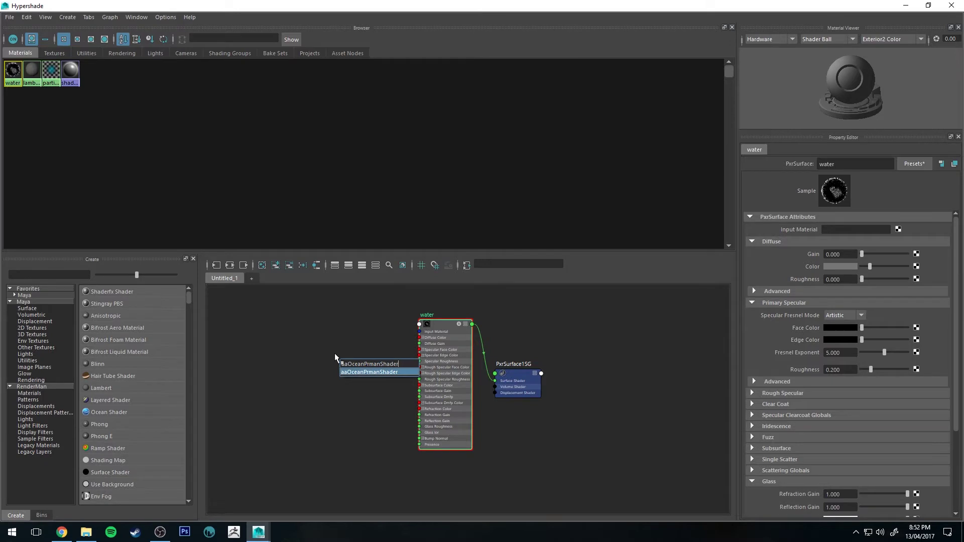
key(Return)
drag(366, 365, 340, 366)
scroll(385, 375, up, 2)
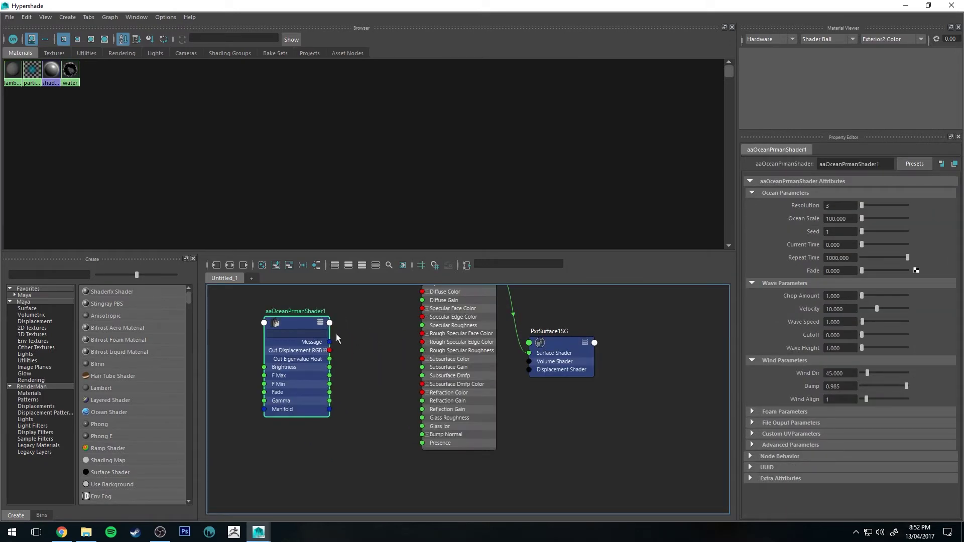
Step: Add a PxrDisplace node, delete its extra shading group, and connect it as water's displacement
key(Tab)
text(pxrdis)
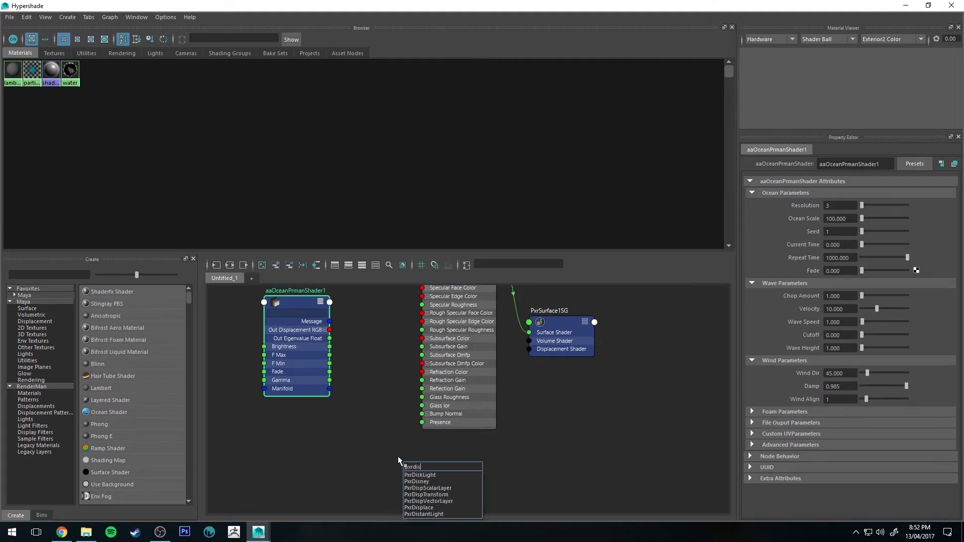
text(place)
key(Return)
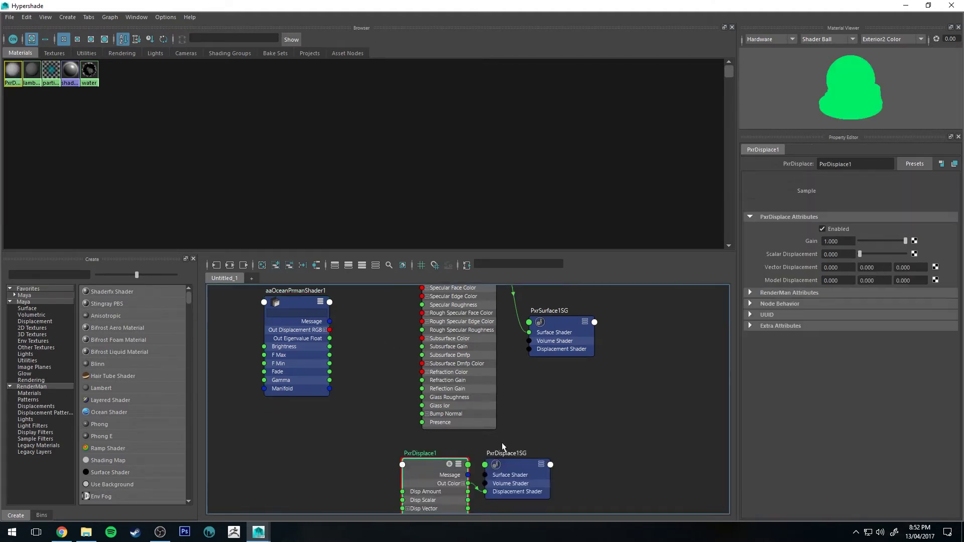
click(523, 465)
key(Delete)
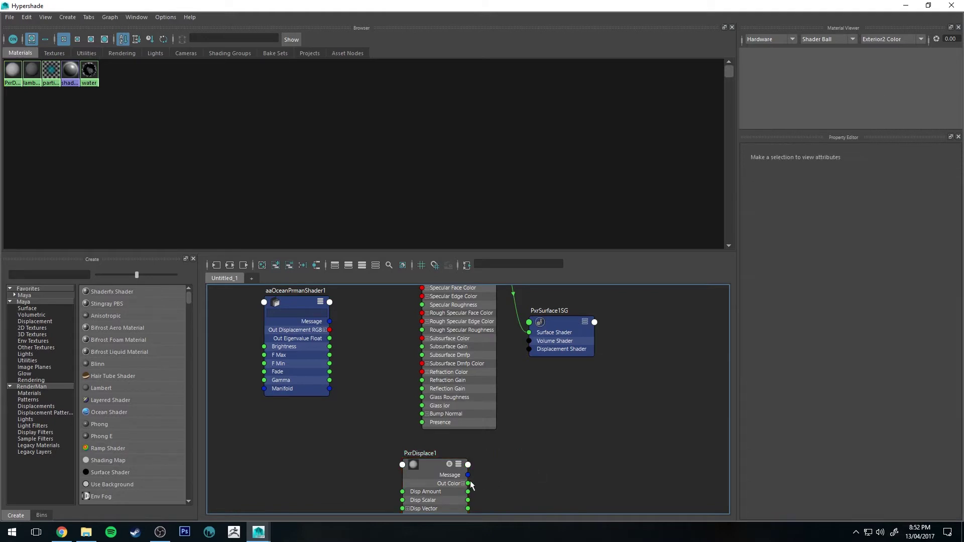
drag(472, 483, 530, 349)
Step: Wire aaOceanPrmanShader1's Out Displacement RGB into PxrDisplace1's Disp Vector
click(579, 326)
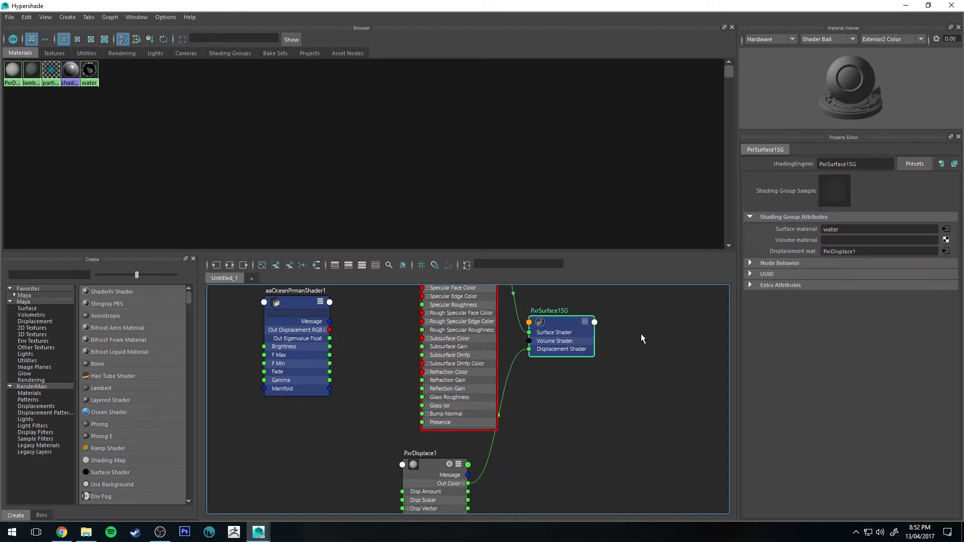
alt+middle_drag(635, 333, 631, 355)
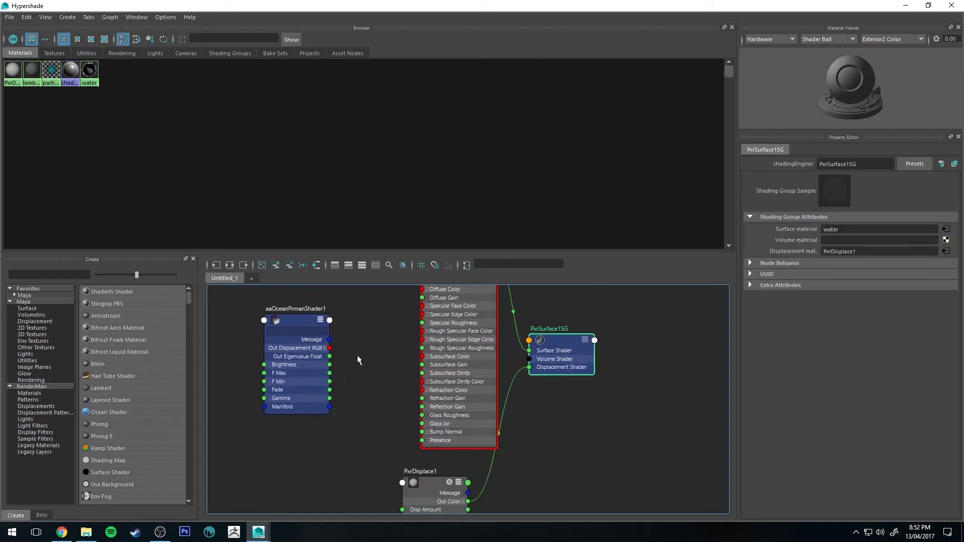
click(289, 319)
drag(289, 319, 296, 411)
alt+middle_drag(376, 434, 367, 328)
drag(329, 333, 396, 421)
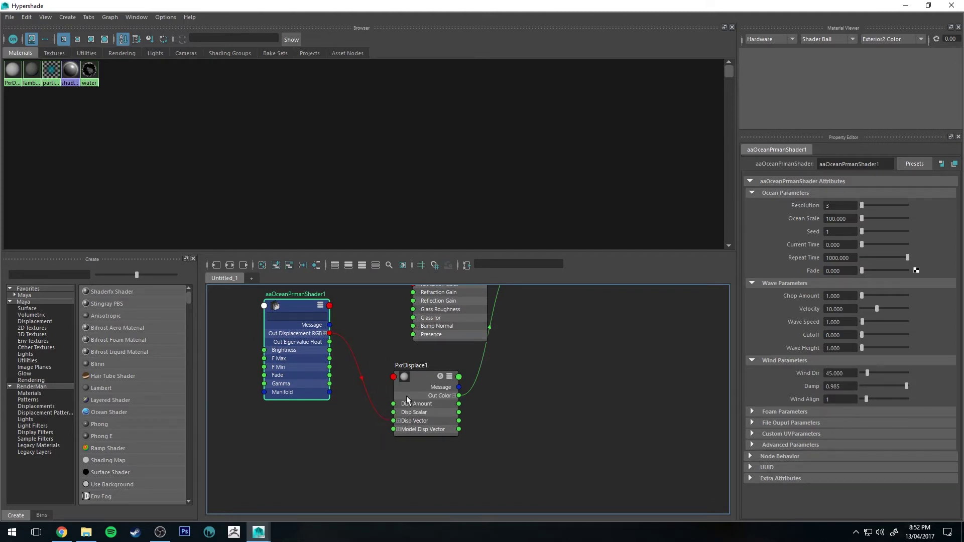
Step: Save aaOceanPrmanShader1's current settings as an attribute preset named 'default'
click(910, 165)
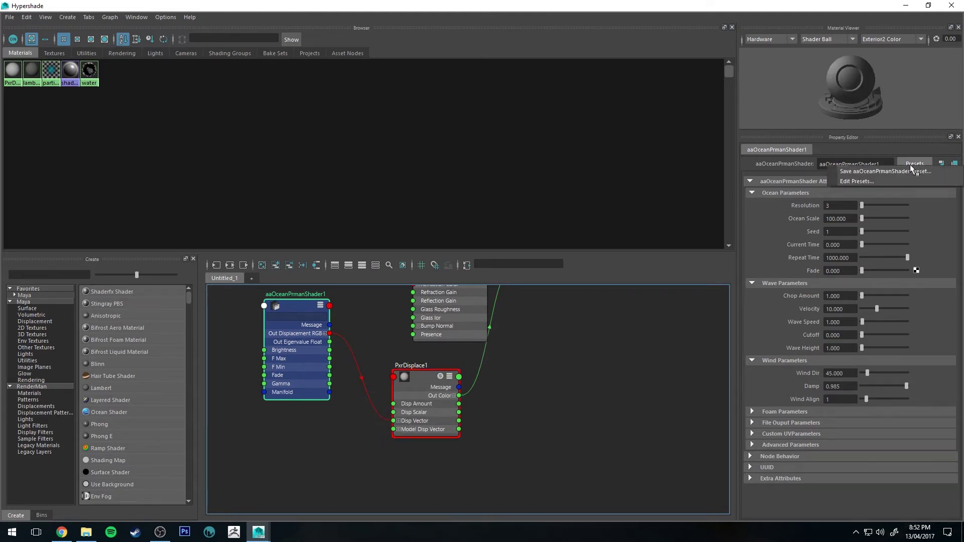
click(864, 172)
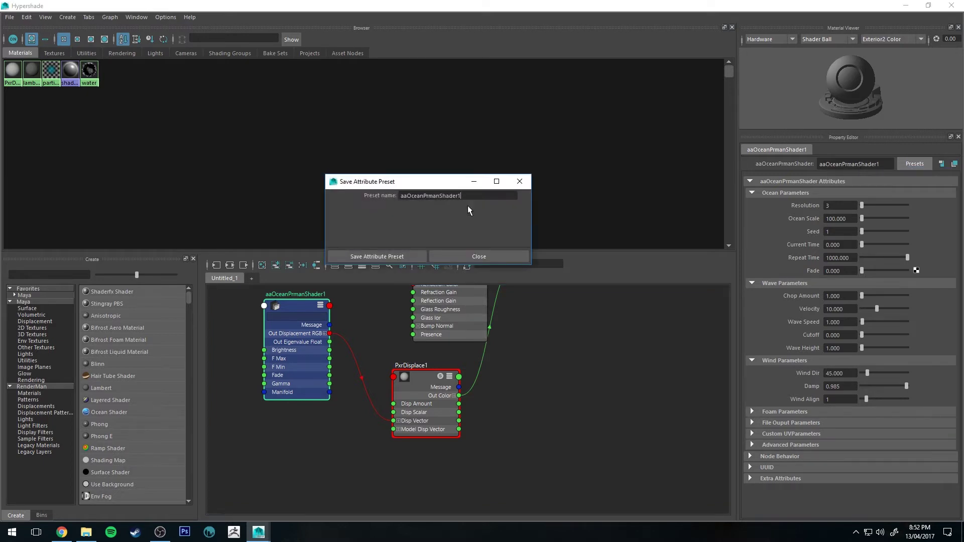
drag(465, 196, 176, 181)
text(default)
click(420, 256)
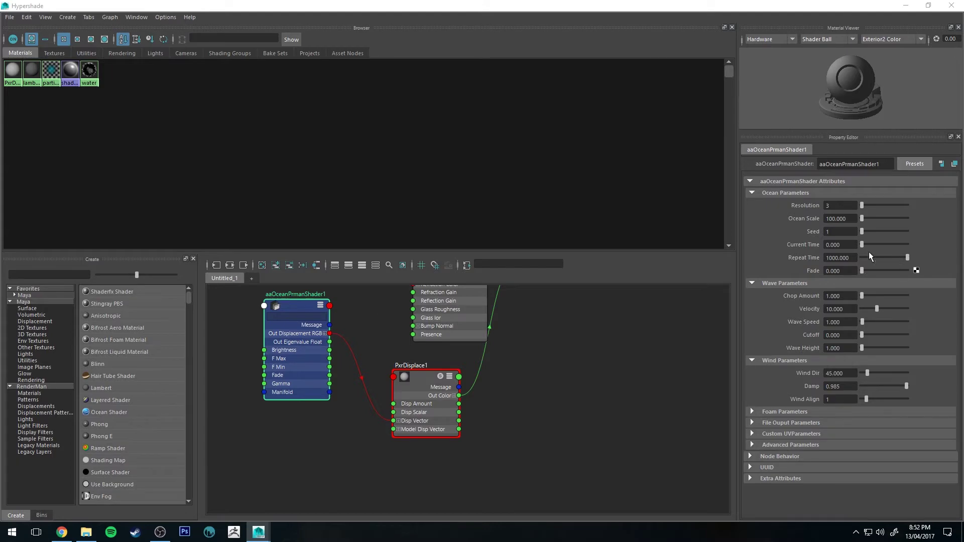
Step: Add a PxrDomeLight using sourceimages/Annecy-4000x2000.tex as its Color Map
click(906, 5)
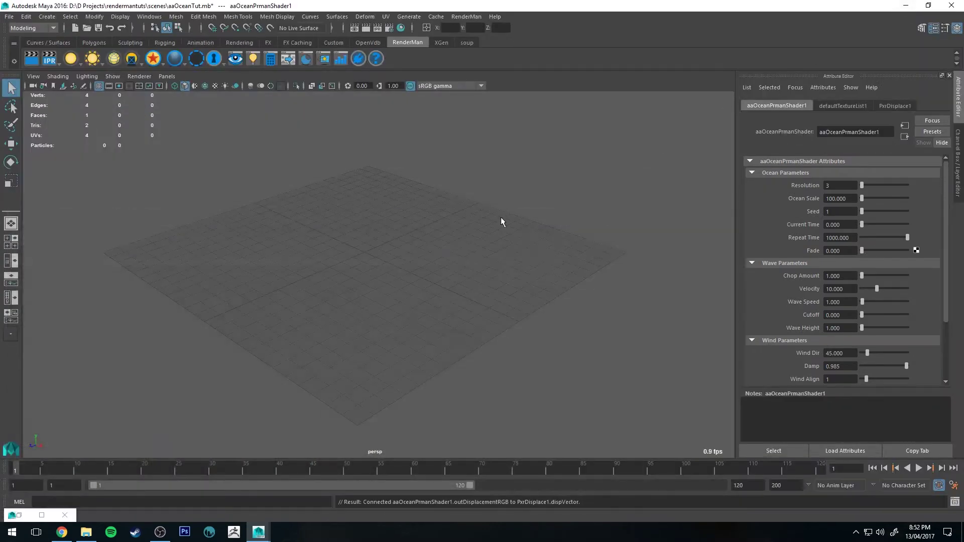
click(94, 60)
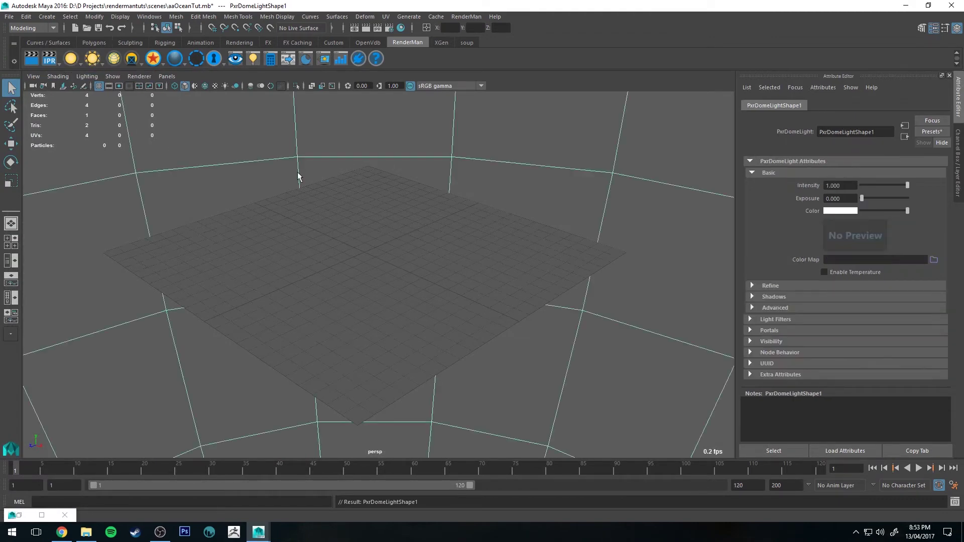
click(934, 259)
double_click(315, 192)
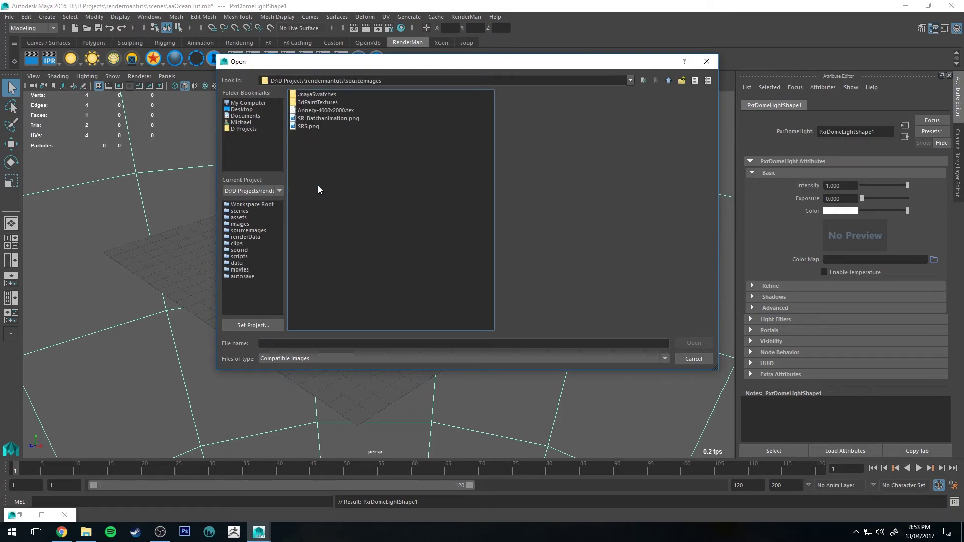
click(329, 111)
click(693, 344)
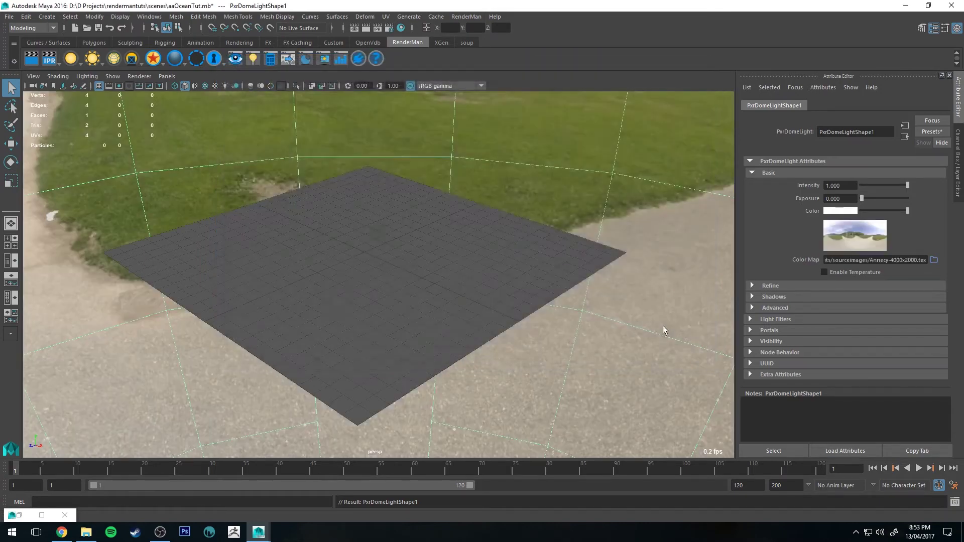
Step: Orbit the view across the plane in the park environment and save the scene
alt+drag(441, 198, 441, 131)
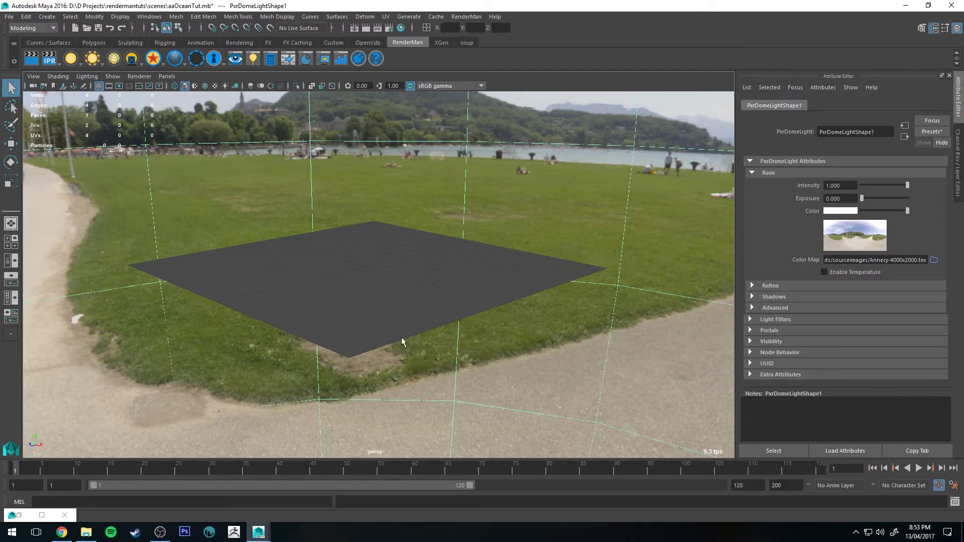
alt+drag(382, 275, 385, 256)
key(ctrl+s)
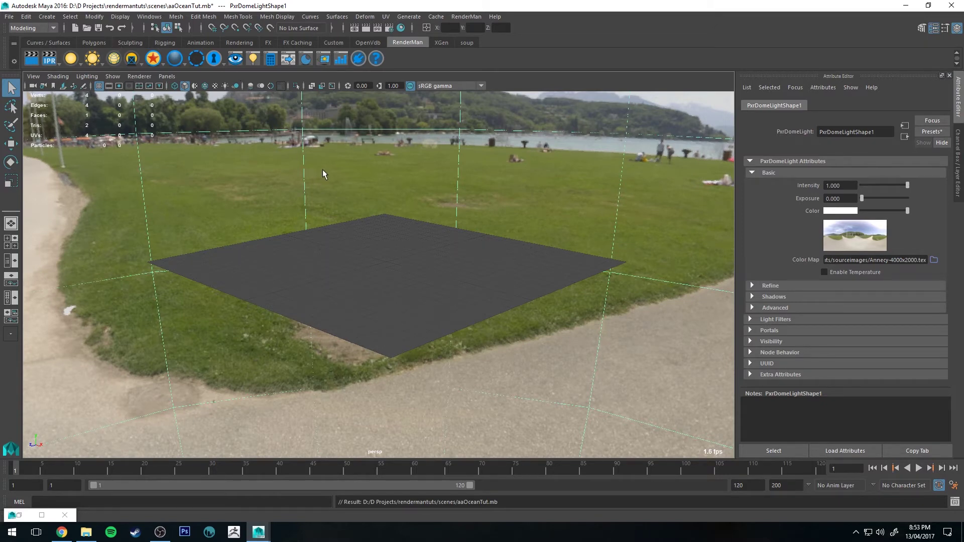
alt+drag(322, 174, 362, 221)
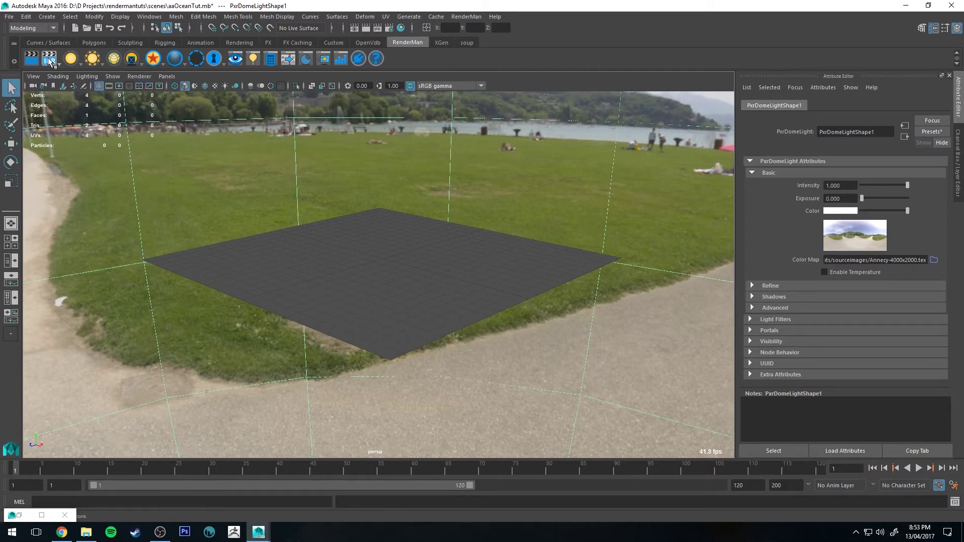
Step: Run an IPR render of the ocean-displaced plane, stop it, and try a higher Current Time
click(48, 60)
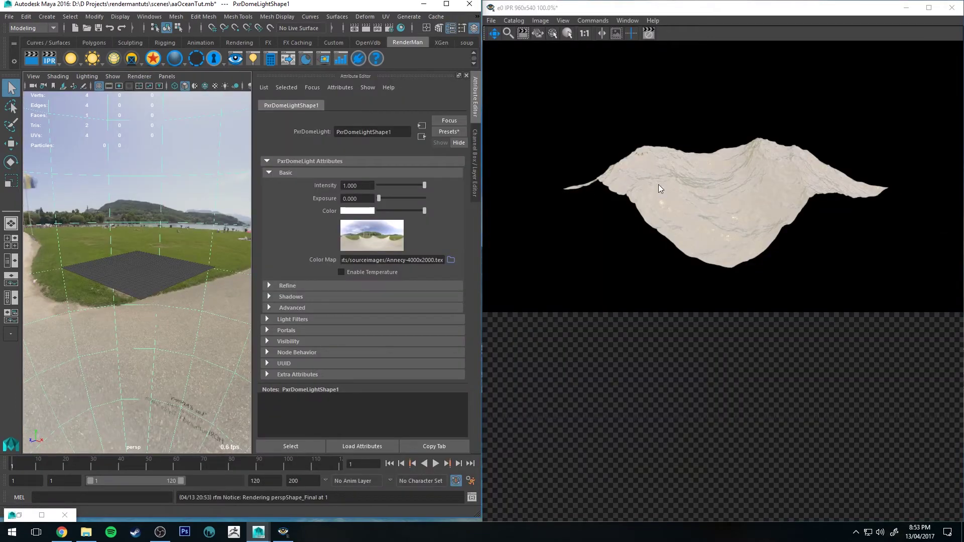
click(130, 268)
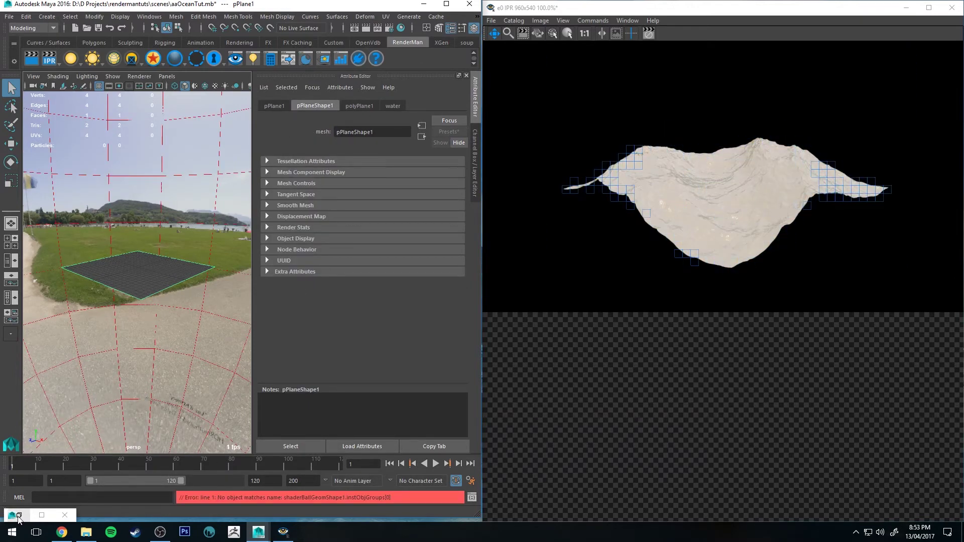
click(649, 34)
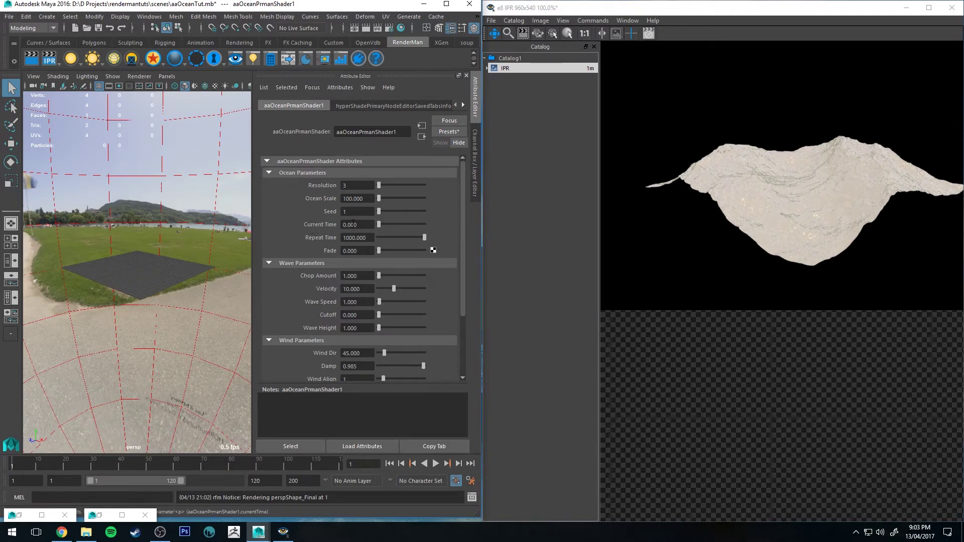
mouse_move(383, 224)
mouse_down()
mouse_move(401, 224)
mouse_move(392, 226)
mouse_up()
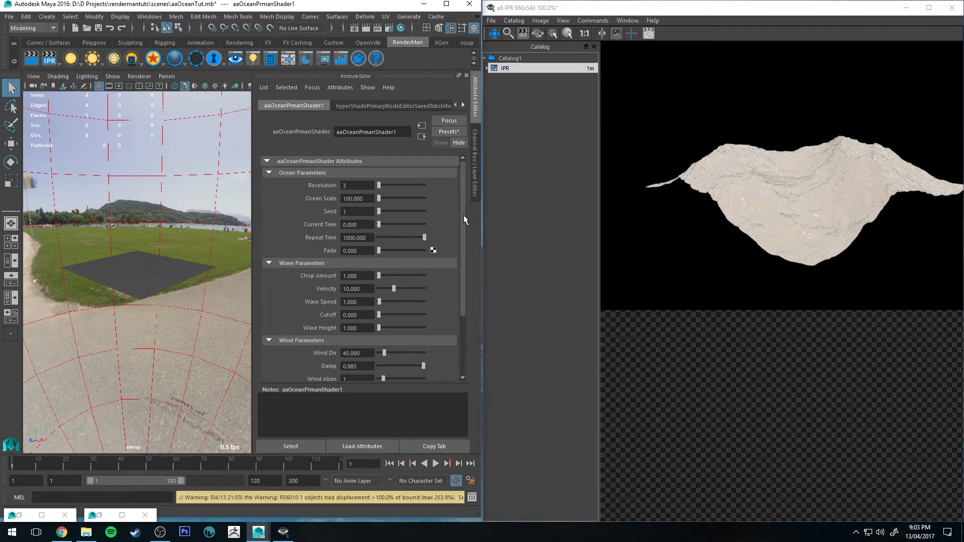
Step: Create an expression setting aaOceanPrmanShader1.currentTime = time, correcting the first typed version
right_click(312, 224)
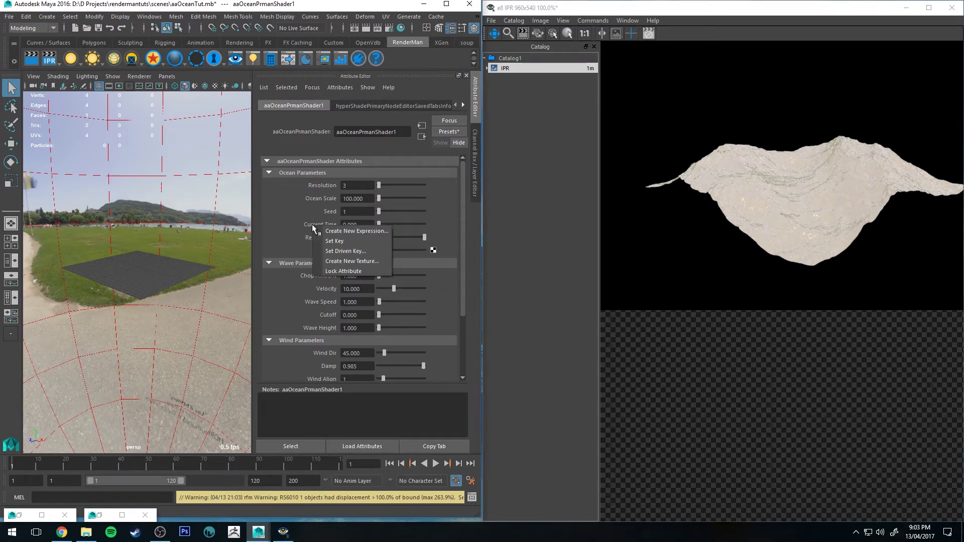
click(326, 231)
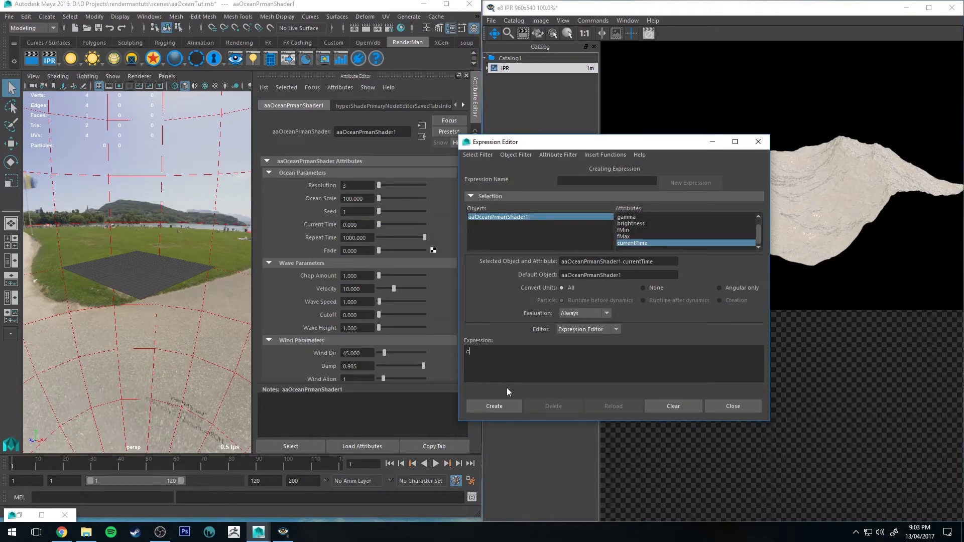
text(currentFrame = time;)
click(494, 406)
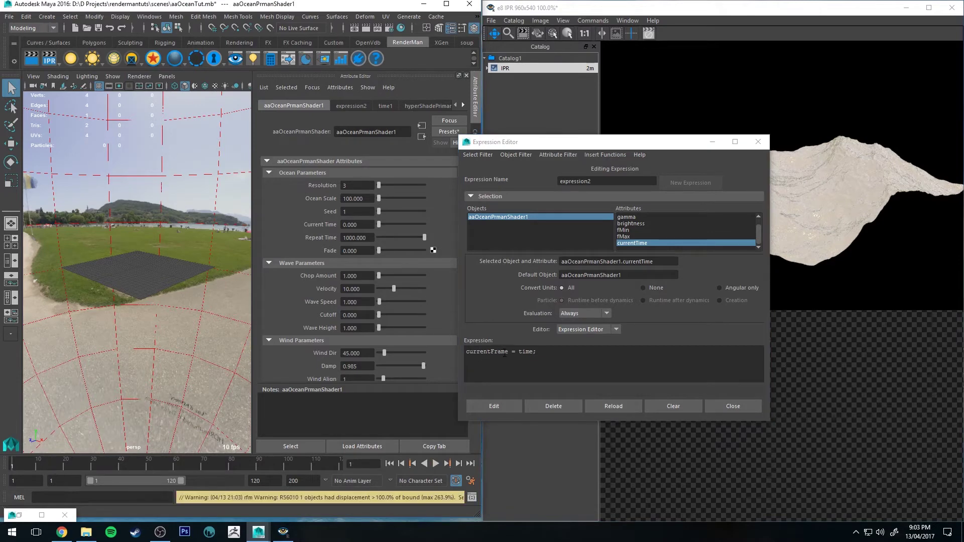
mouse_move(508, 354)
mouse_down()
mouse_move(536, 353)
mouse_move(492, 353)
mouse_up()
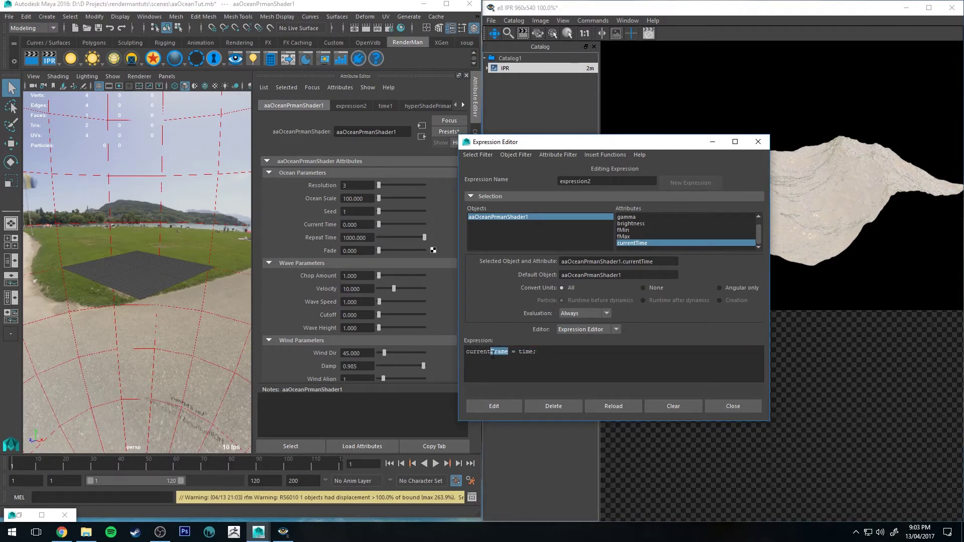
text(Time)
click(494, 406)
click(67, 466)
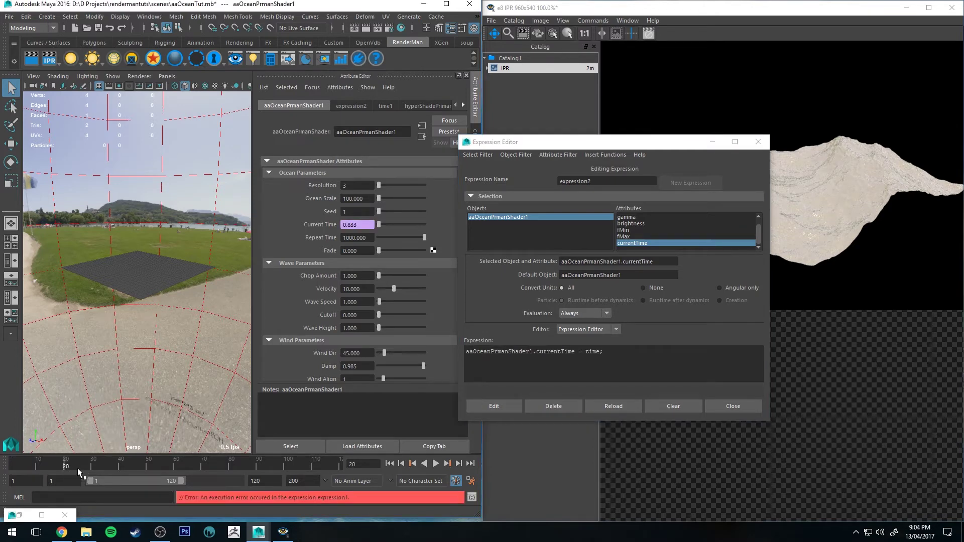
Step: Play and scrub the timeline to frames 24 and 48, where Current Time reads 2.000
key(alt+v)
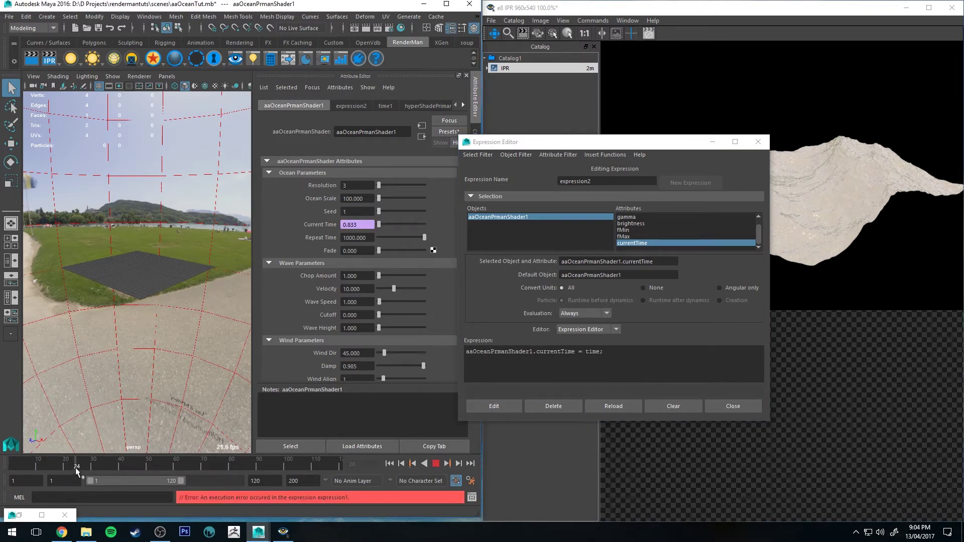
key(alt+v)
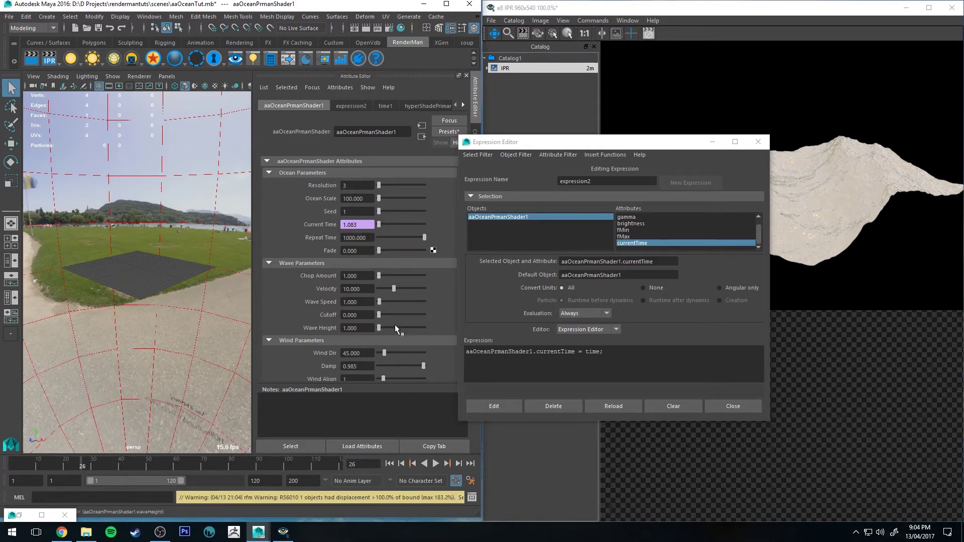
click(77, 468)
key(alt+v)
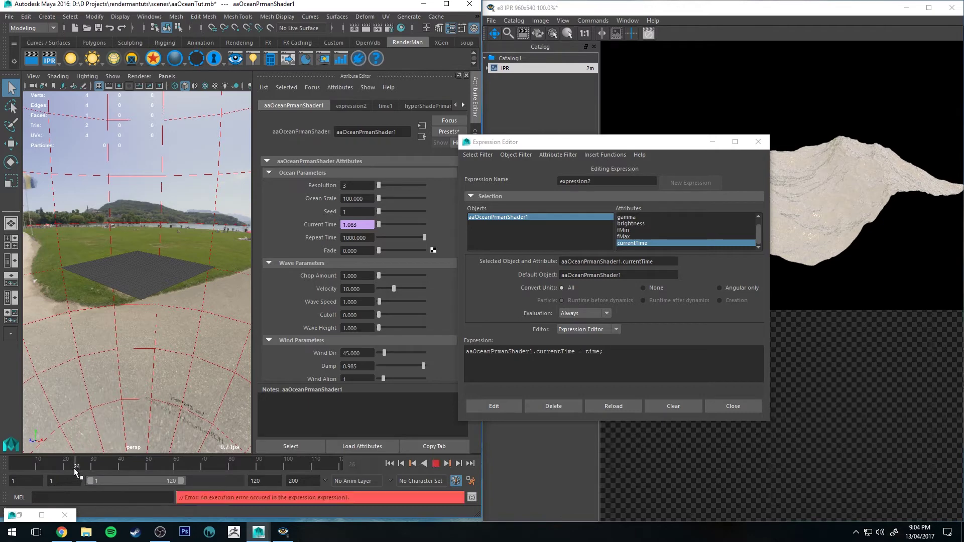
key(alt+v)
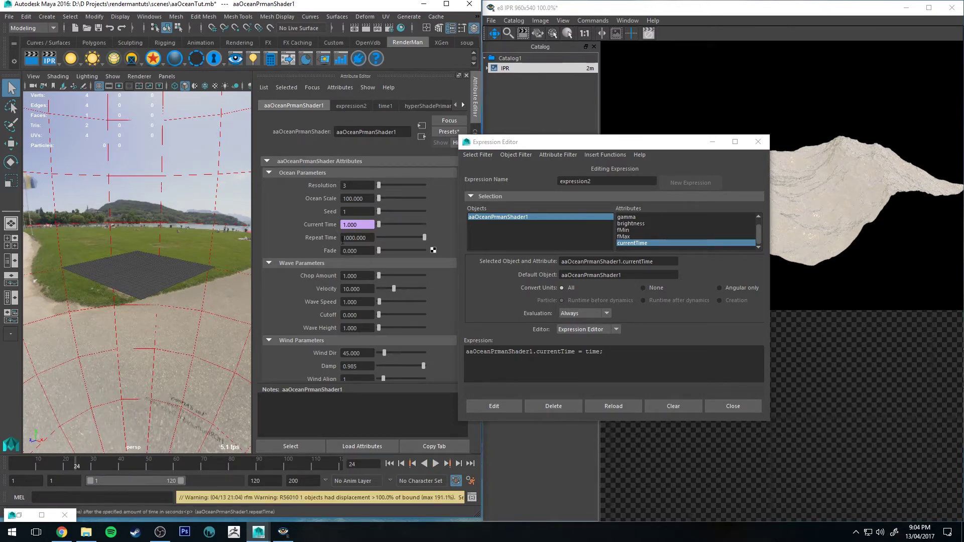
click(143, 464)
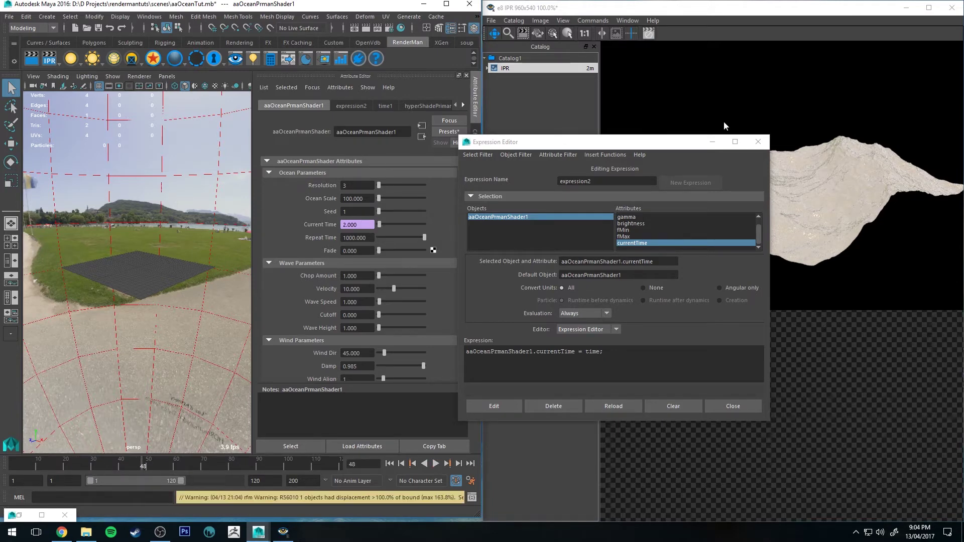
Step: Re-render frame 48, flip between the two earlier IPR renders, then jump back to frame 1
click(712, 141)
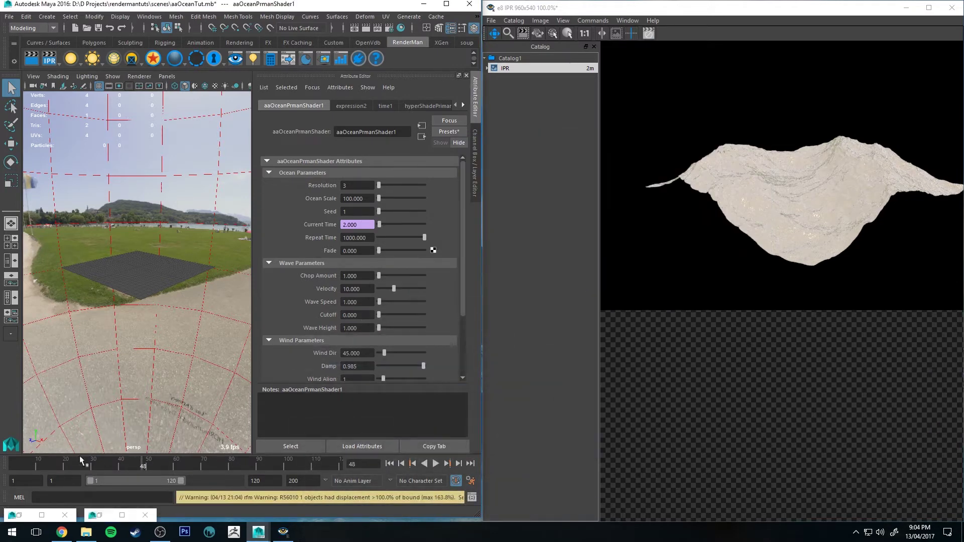
click(49, 60)
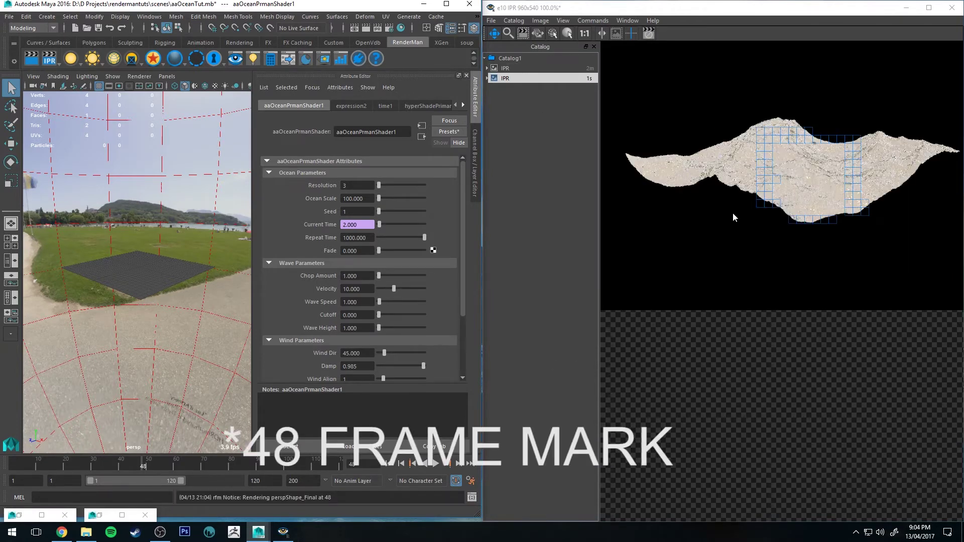
click(548, 70)
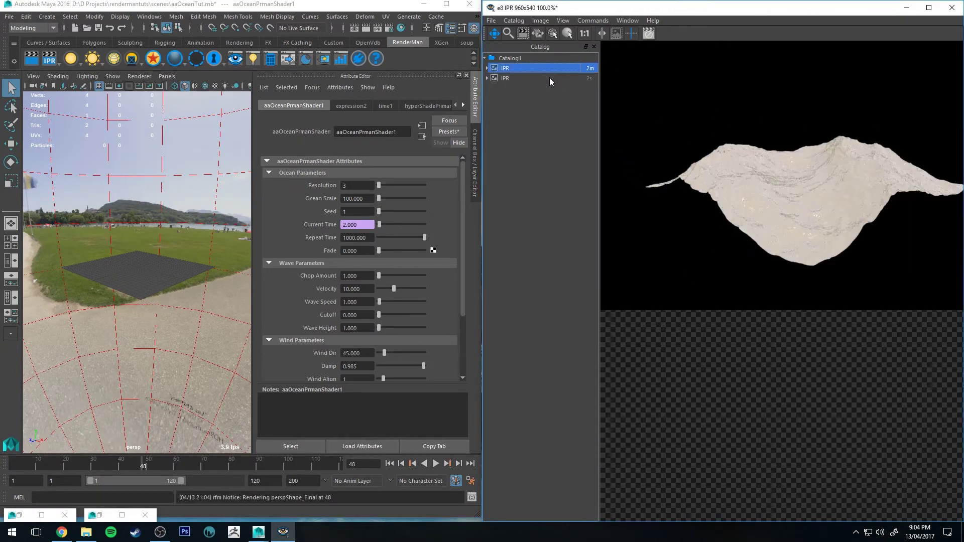
click(551, 77)
click(550, 72)
click(553, 75)
click(556, 70)
click(555, 77)
key(alt+shift+v)
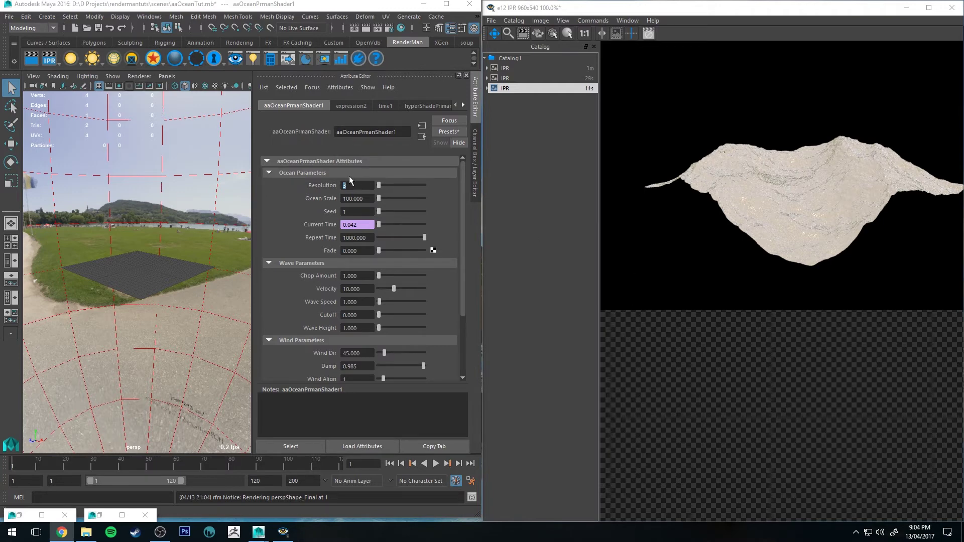
Step: Raise ocean Resolution to 7, re-render, and zoom in to compare with the Resolution 3 render
drag(380, 184, 441, 183)
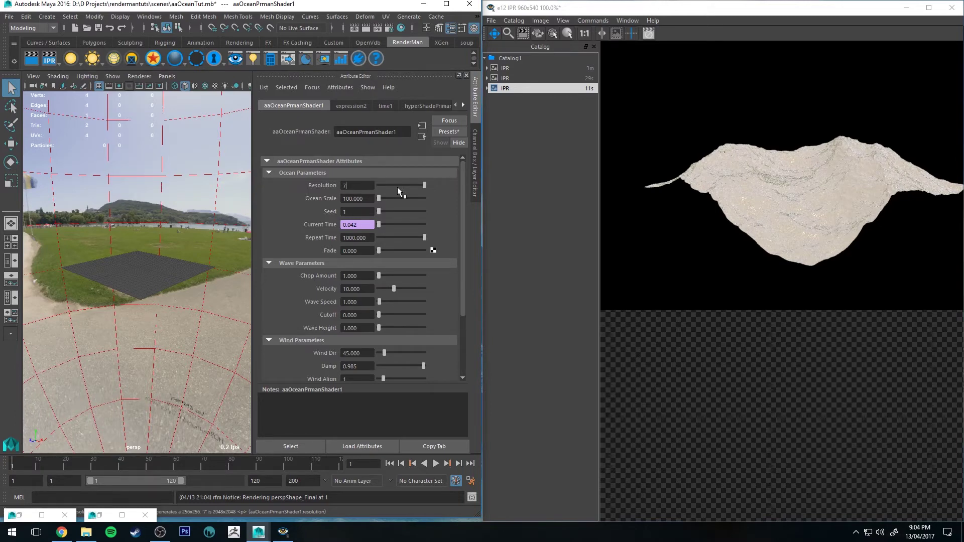
drag(395, 187, 384, 184)
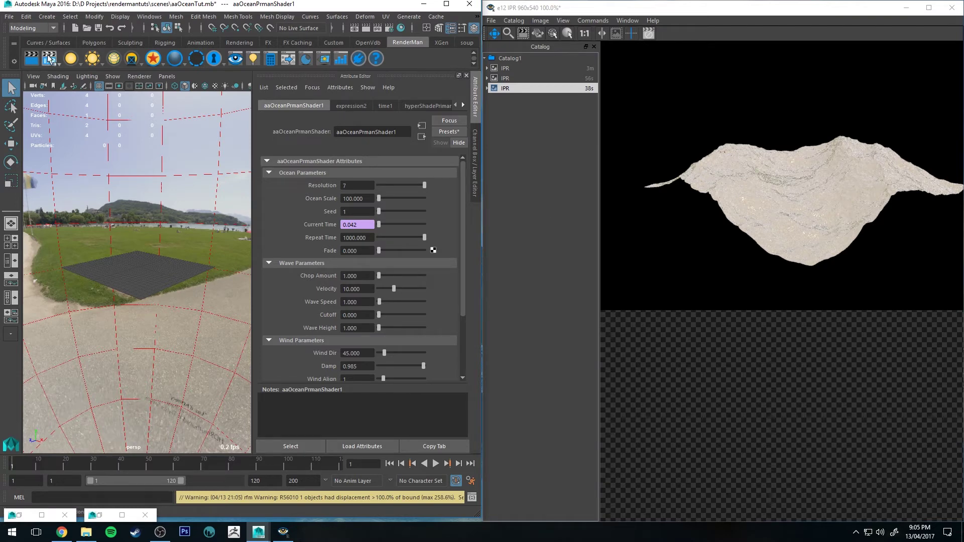
key(Return)
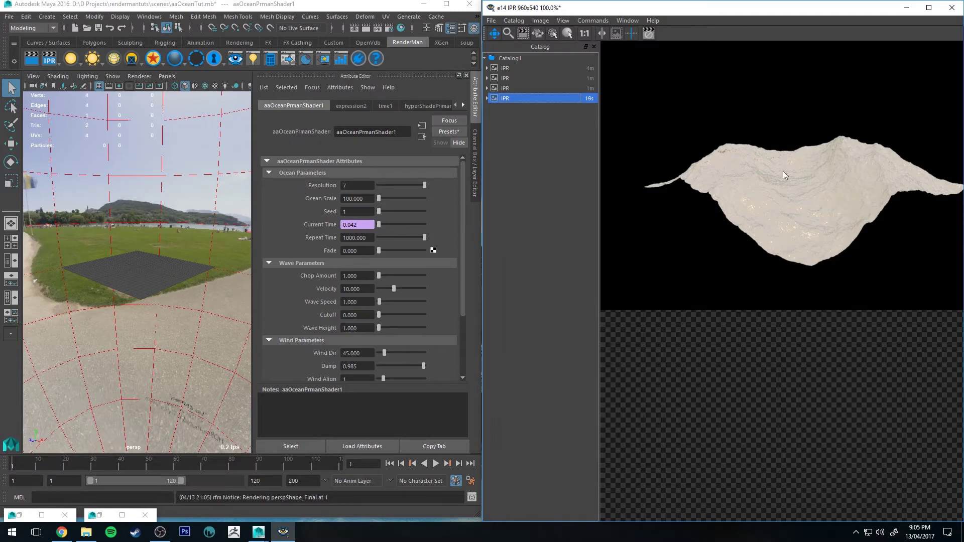
scroll(804, 213, up, 5)
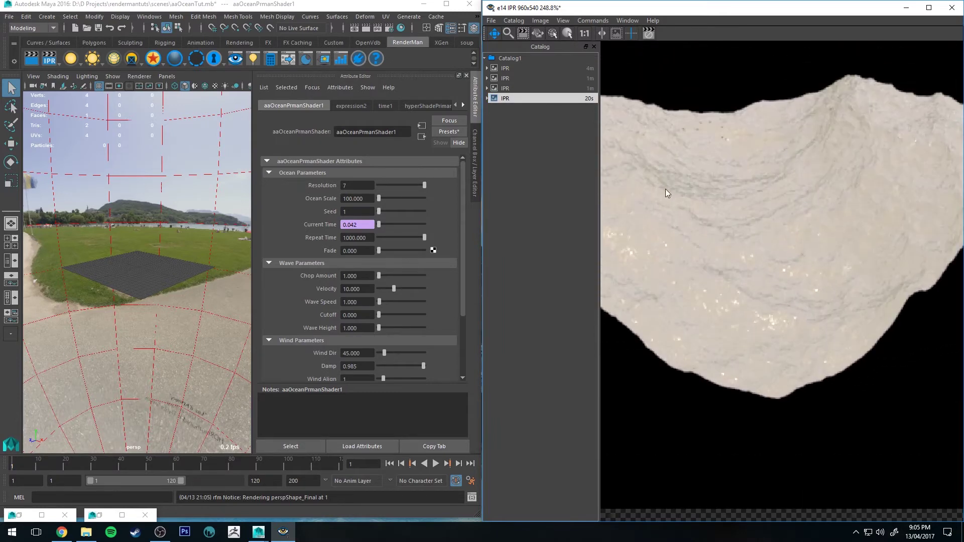
click(546, 89)
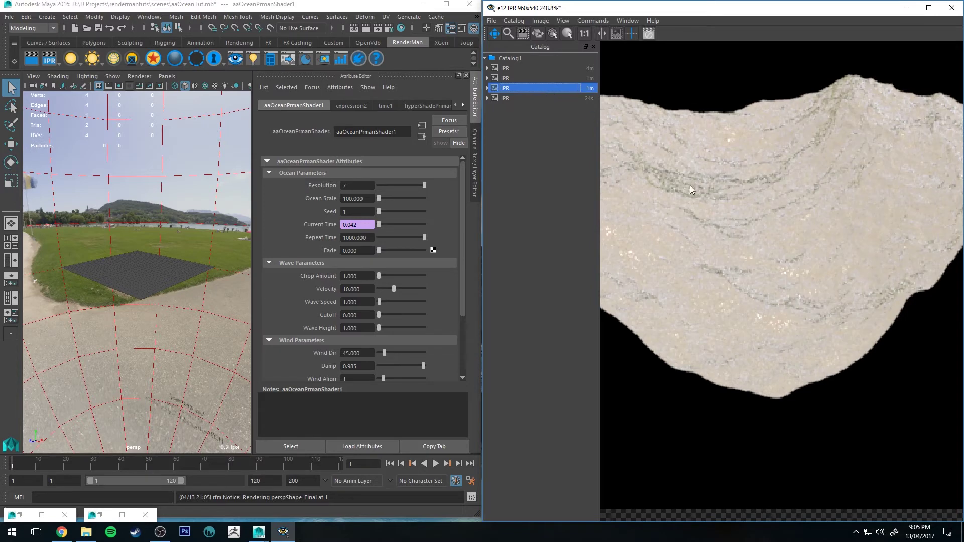
click(554, 97)
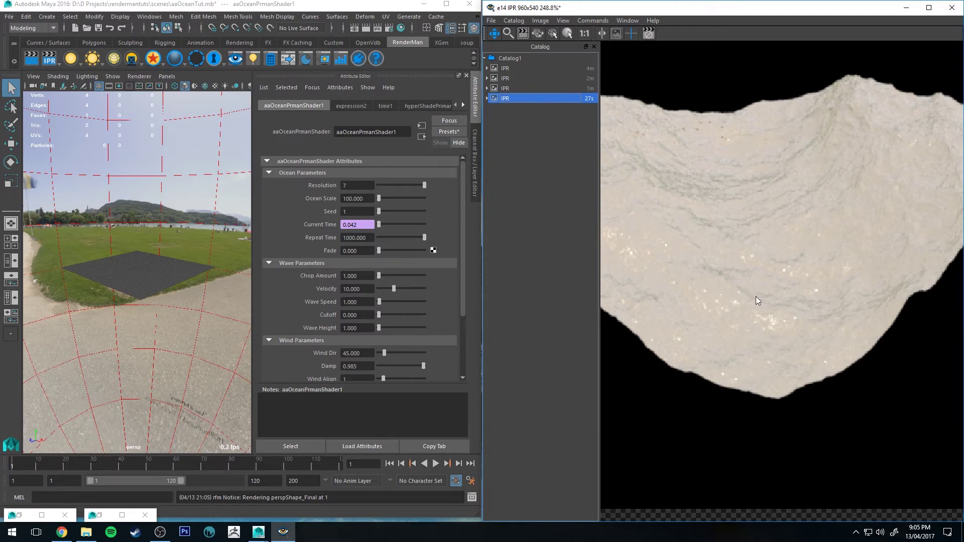
scroll(792, 214, down, 5)
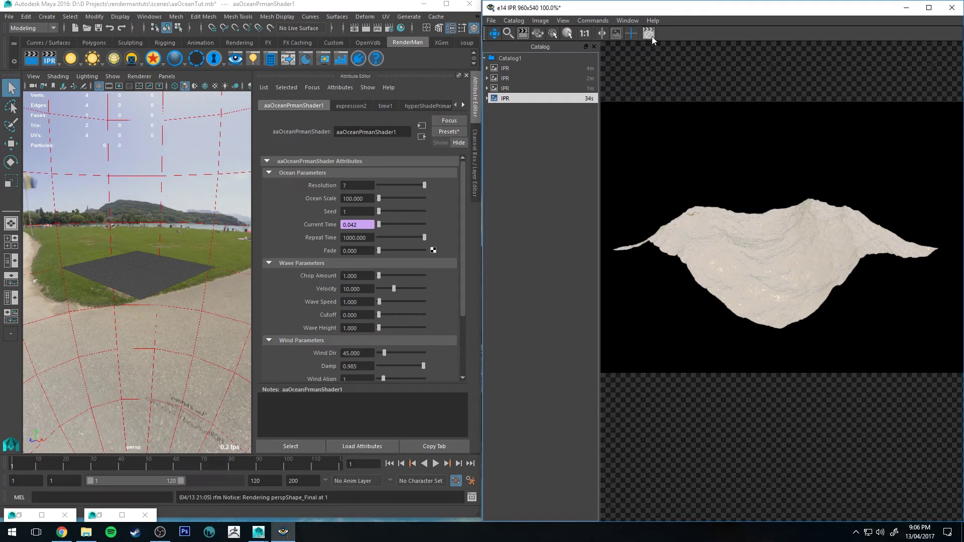
Step: Return the ocean Resolution to 3, then select the Seed value for editing
click(377, 185)
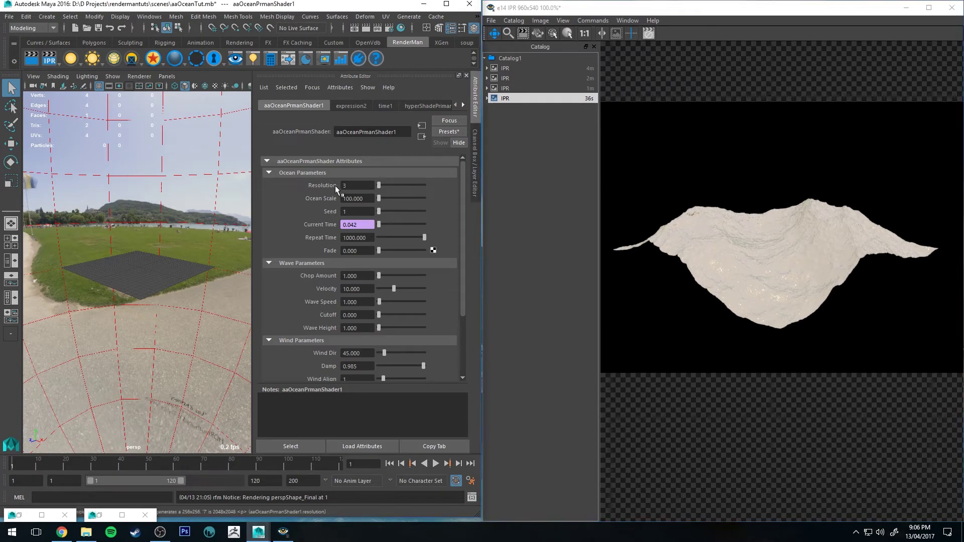
click(362, 186)
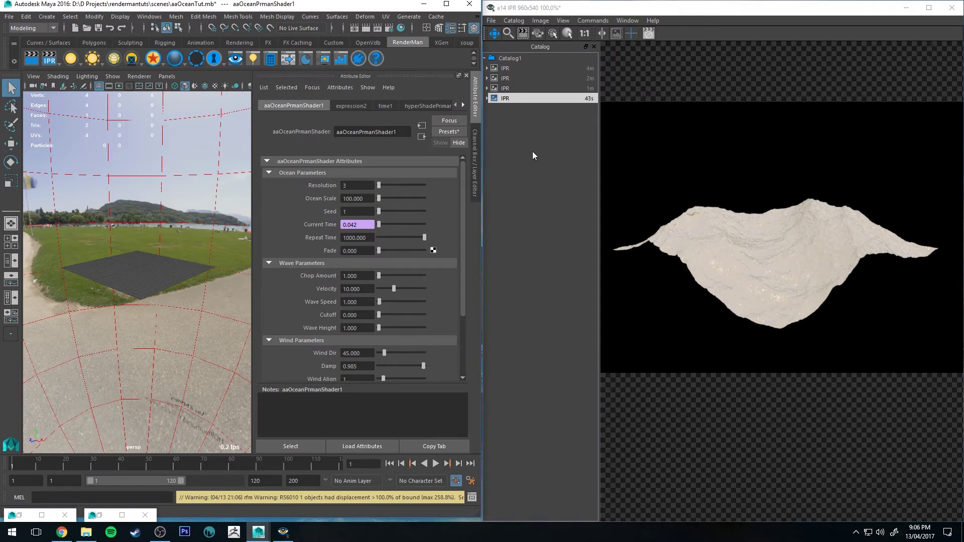
double_click(358, 211)
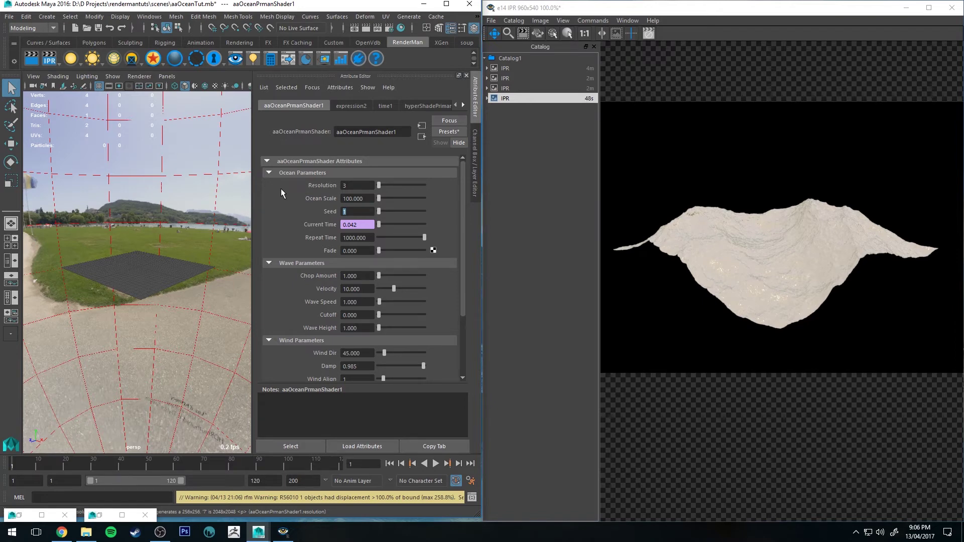
Step: Render the ocean in IPR with Seed 4, then undo the Seed back to 1
text(4)
key(Return)
click(49, 58)
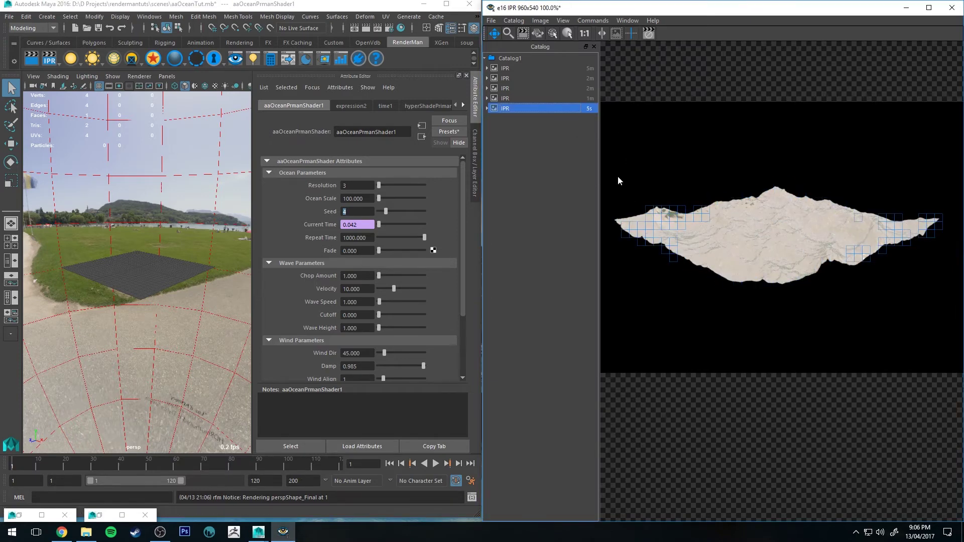
click(354, 238)
key(ctrl+z)
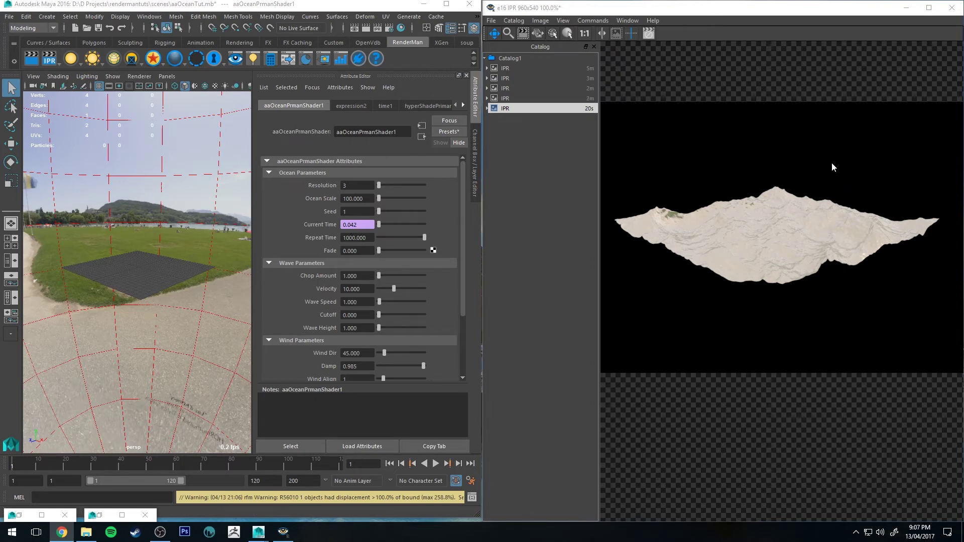
Step: Render the ocean in IPR, then raise Fade to 1 and render the flat plane
click(356, 251)
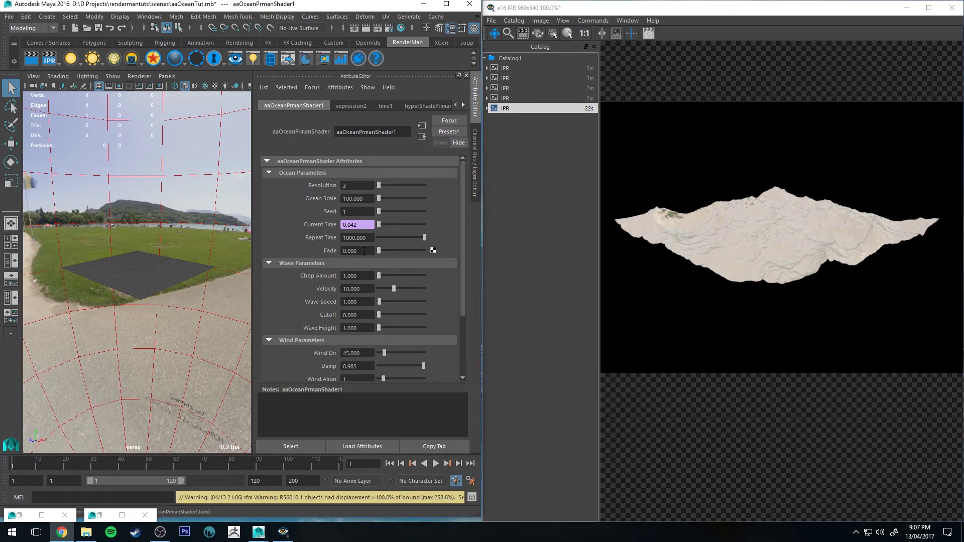
click(49, 58)
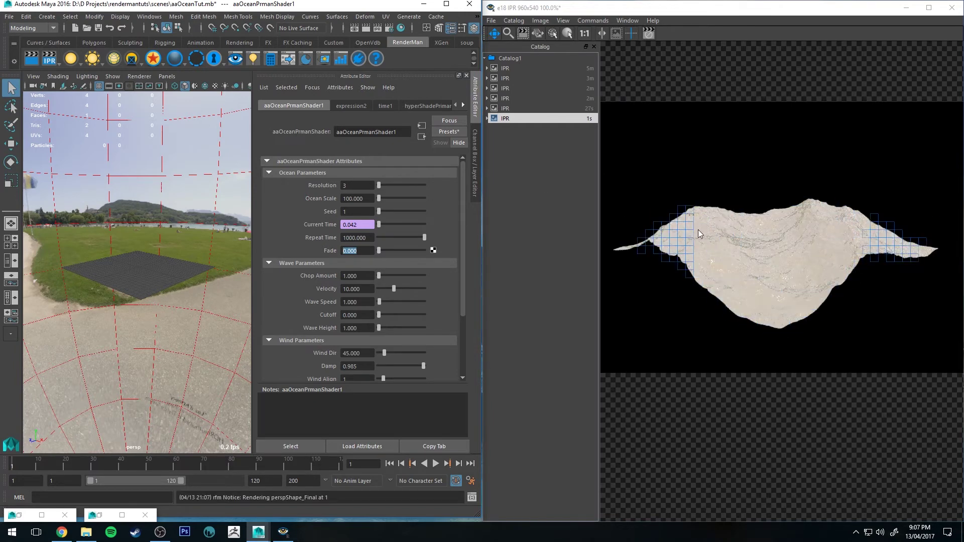
click(651, 34)
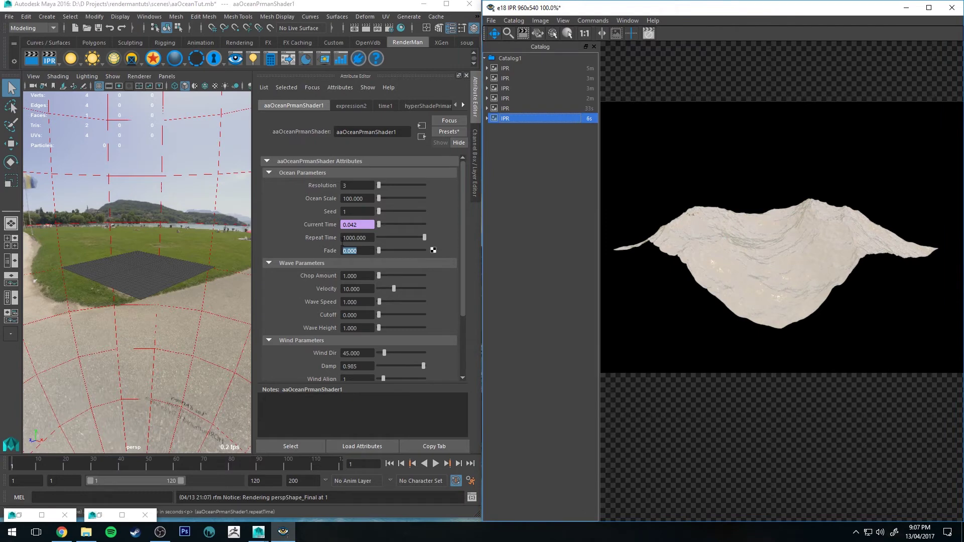
click(379, 249)
drag(390, 249, 437, 251)
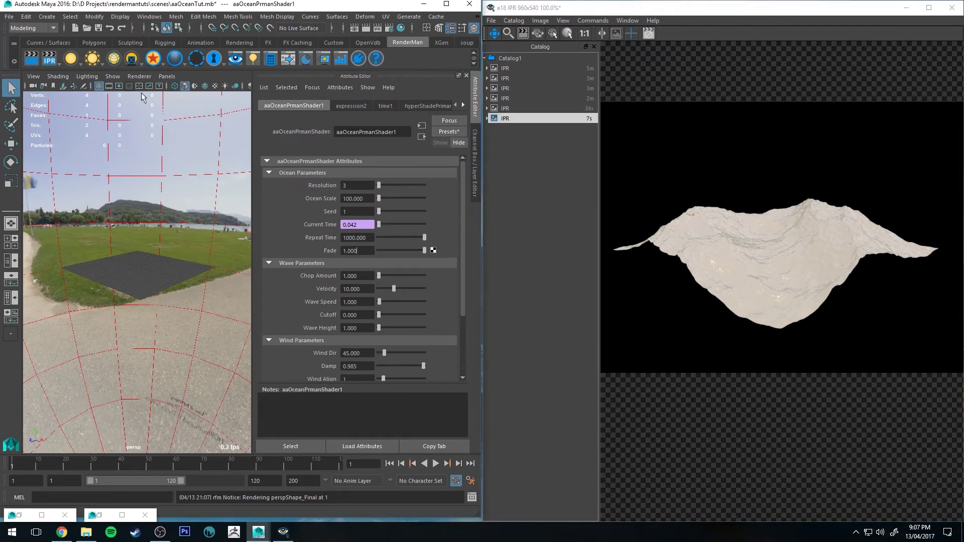
click(46, 60)
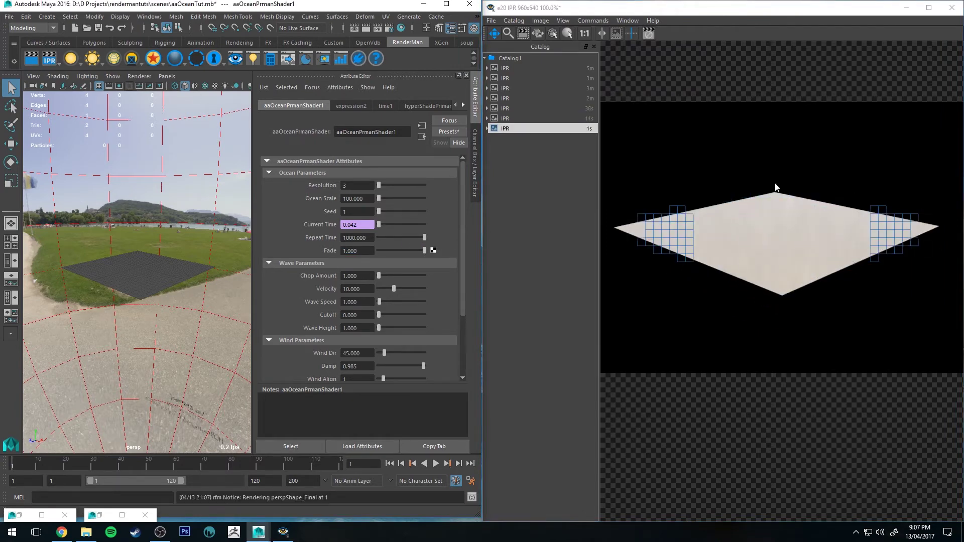
Step: Set Fade to 0.393, re-render, and compare it with the Fade 1 render in the catalog
click(396, 249)
click(49, 59)
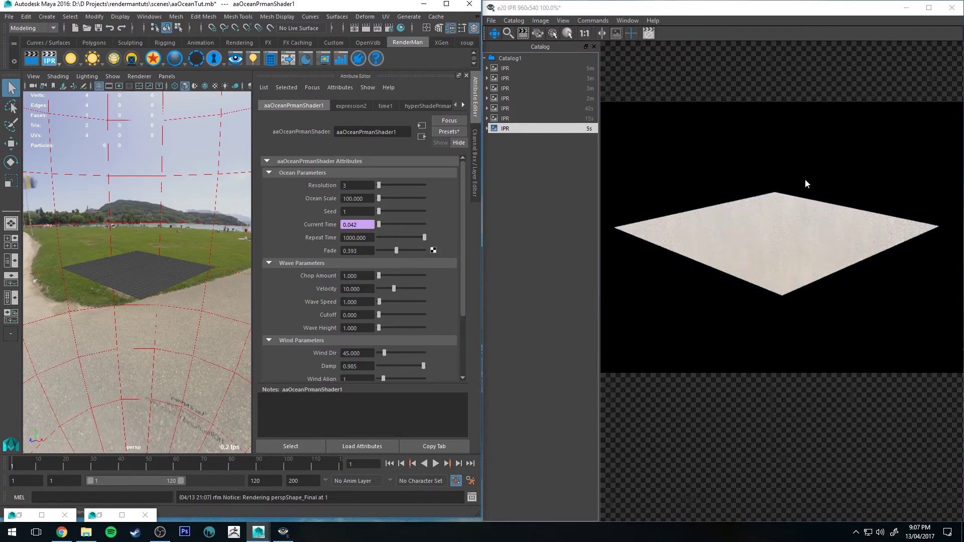
click(556, 127)
click(559, 134)
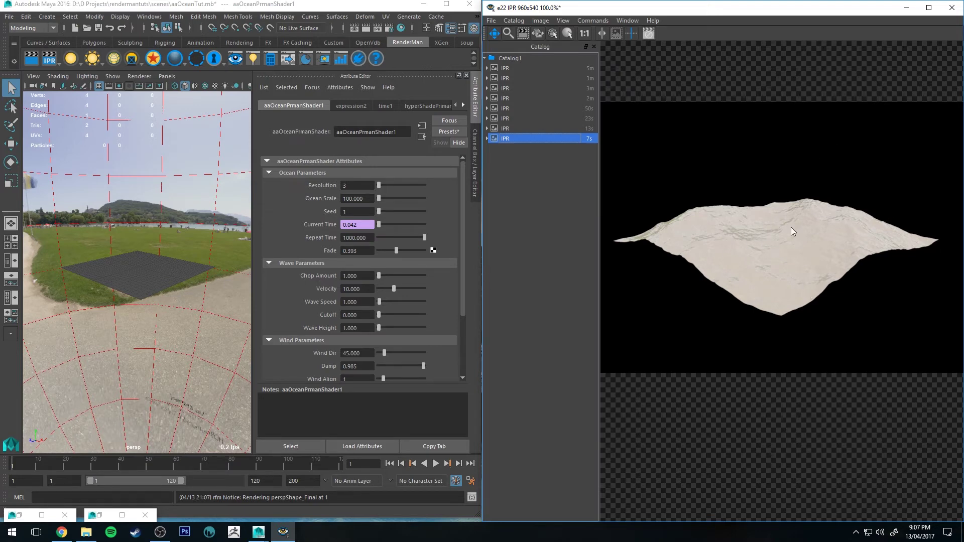
Step: Reset Fade to 0 to trigger a new render
double_click(357, 250)
text(0)
key(Tab)
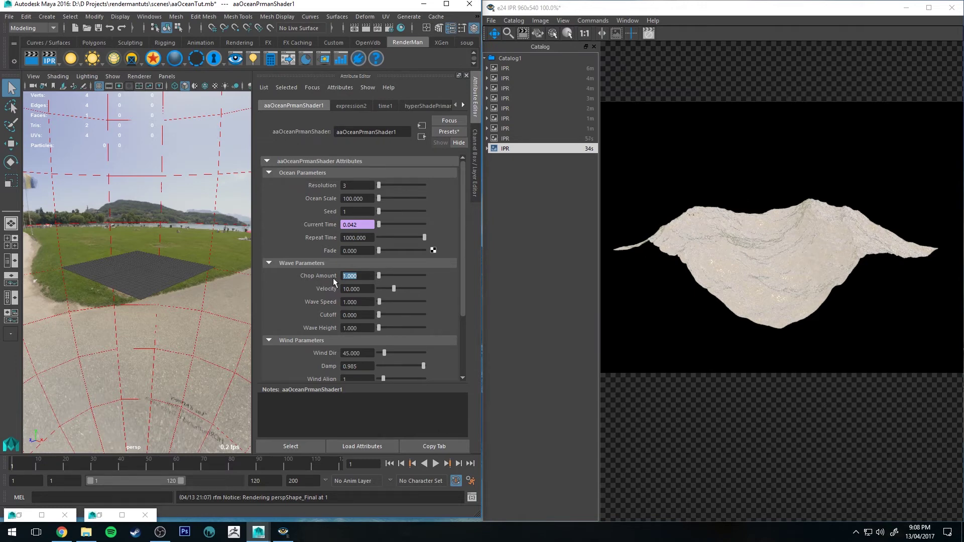
Step: Try Chop Amount 5, settle on 2, and compare the choppier render with the earlier one
text(5)
key(Return)
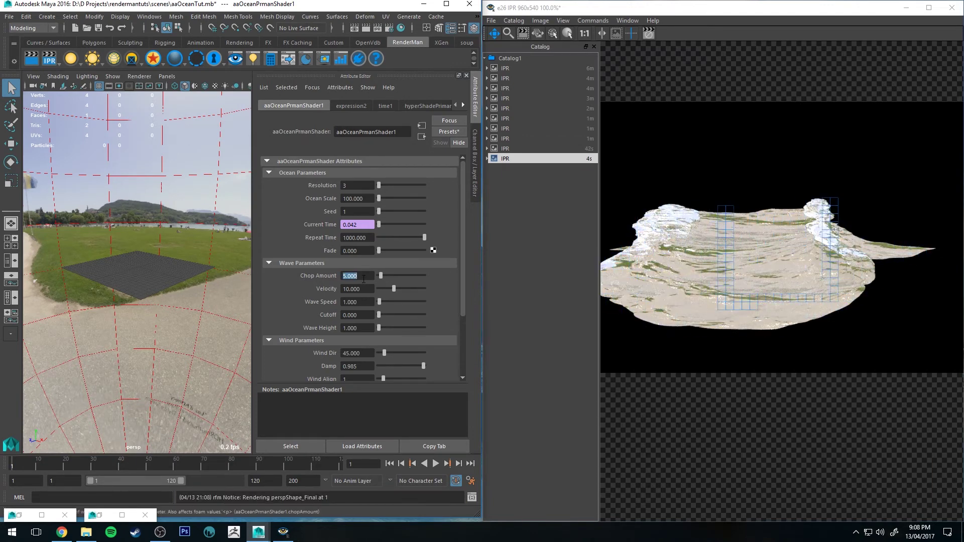
text(2)
key(Return)
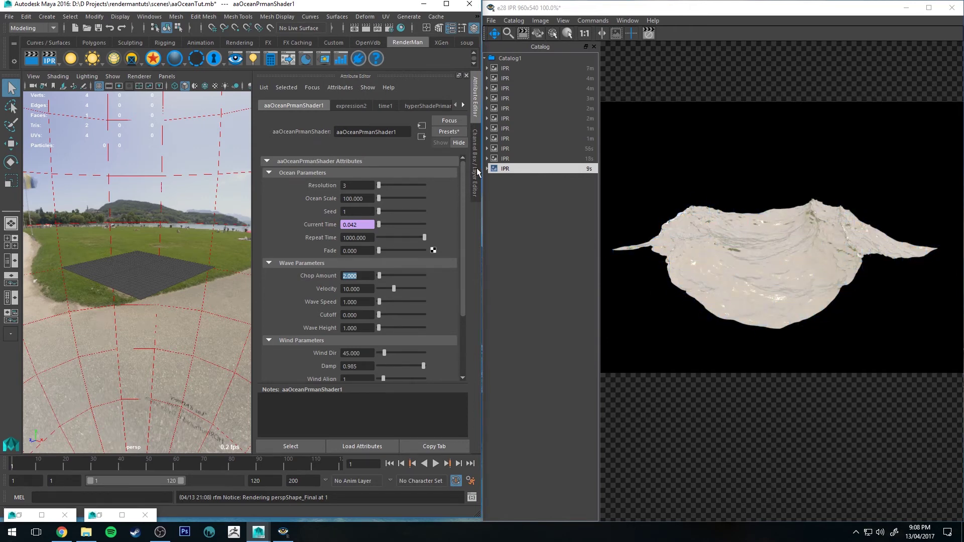
click(510, 149)
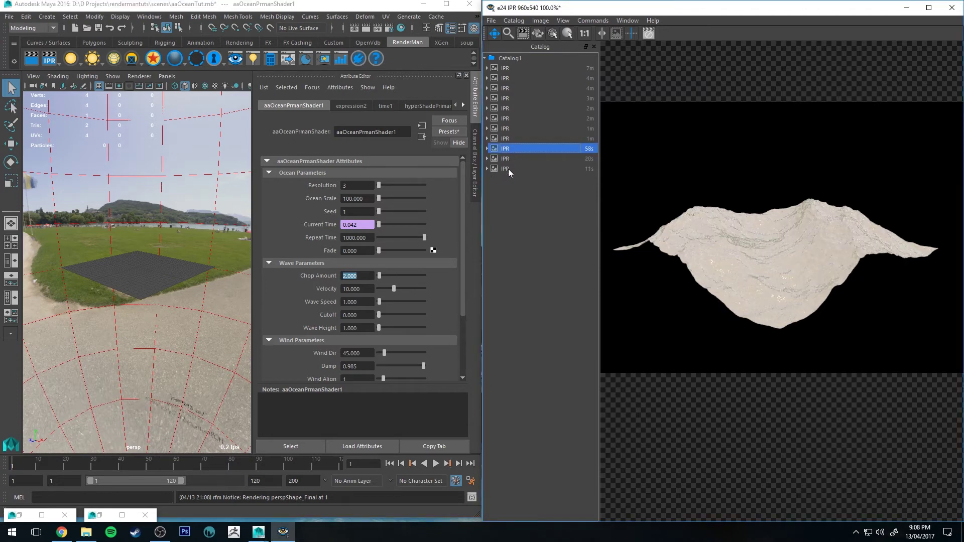
click(508, 169)
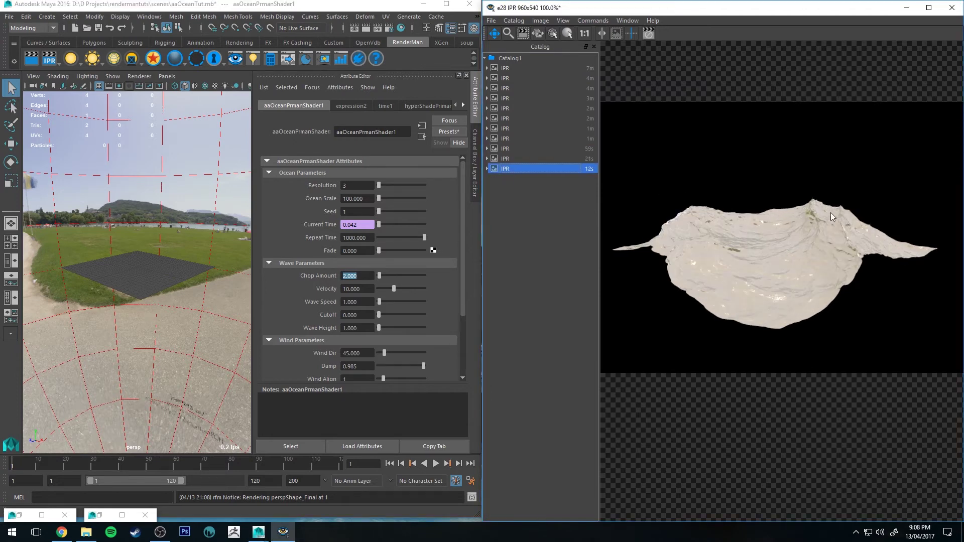
Step: Enter 50 as Ocean Scale in aaOceanPrmanShader1 and let the IPR re-render
click(357, 199)
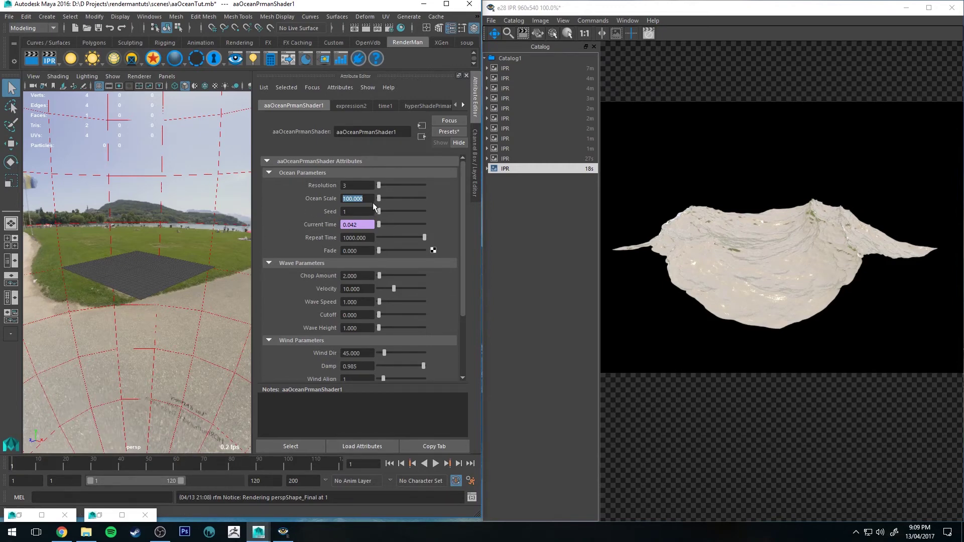
text(50)
key(Return)
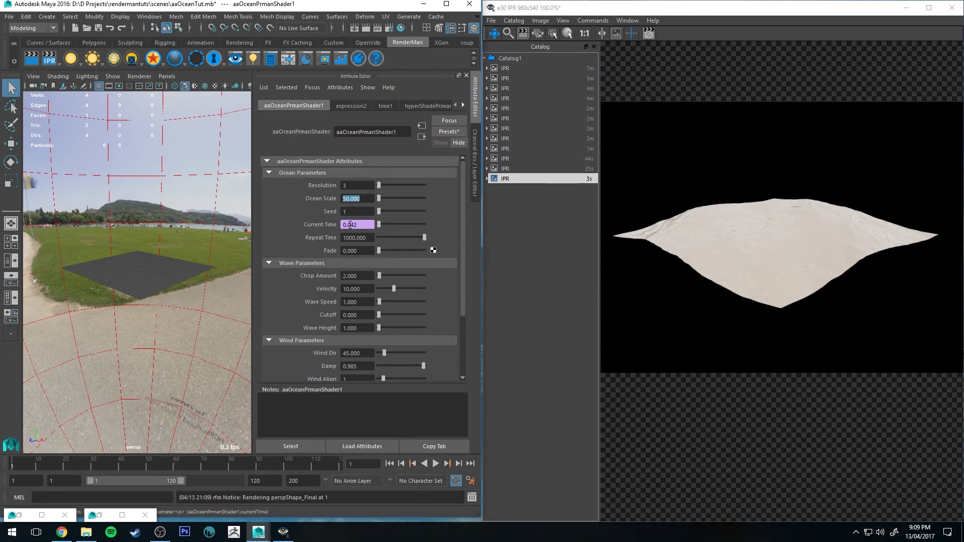
Step: Set Ocean Scale to 100 and Chop Amount to 1
click(369, 199)
double_click(370, 199)
text(100)
key(Return)
scroll(360, 264, down, 2)
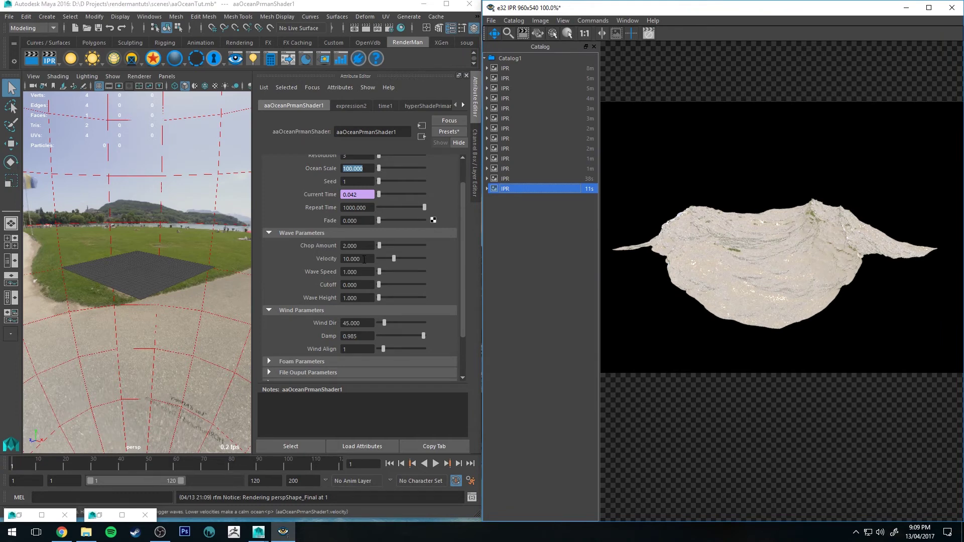
double_click(357, 245)
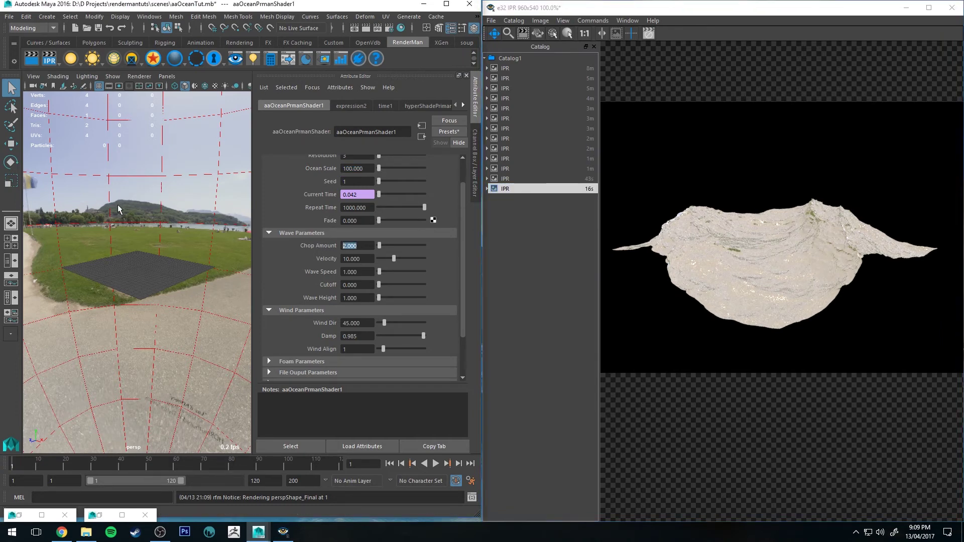
text(1)
key(Return)
Step: Try Velocity 5 and then 15, and inspect a fresh IPR render
key(Tab)
text(5)
key(Return)
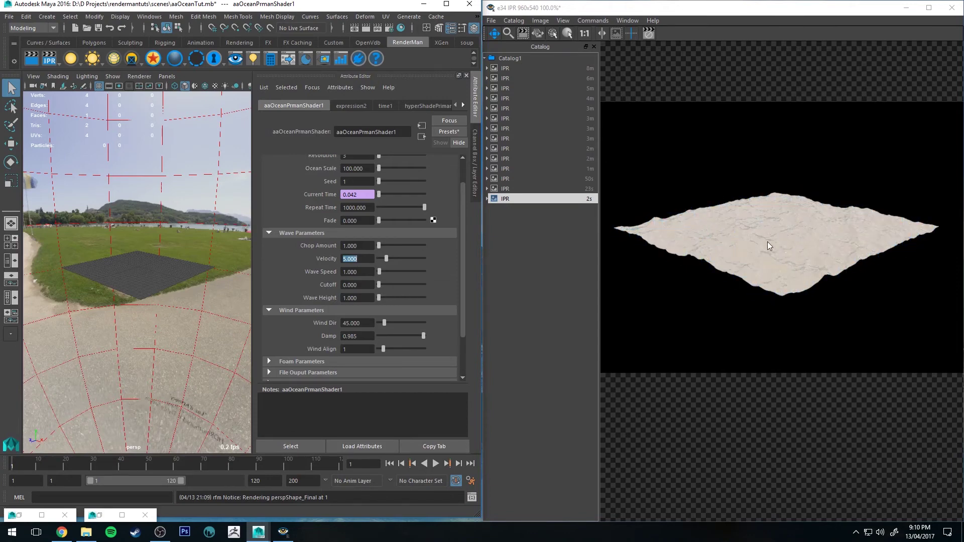
text(15)
key(Return)
click(49, 59)
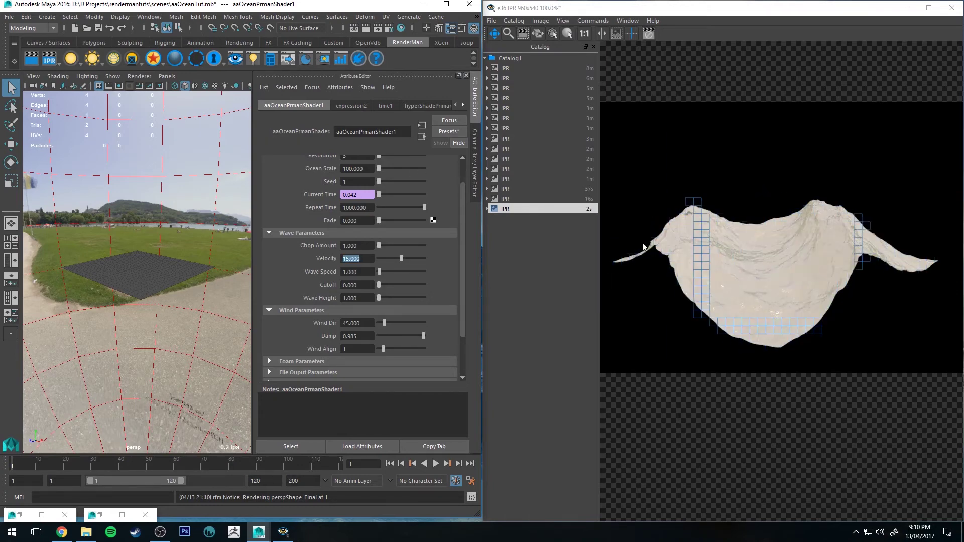
click(648, 36)
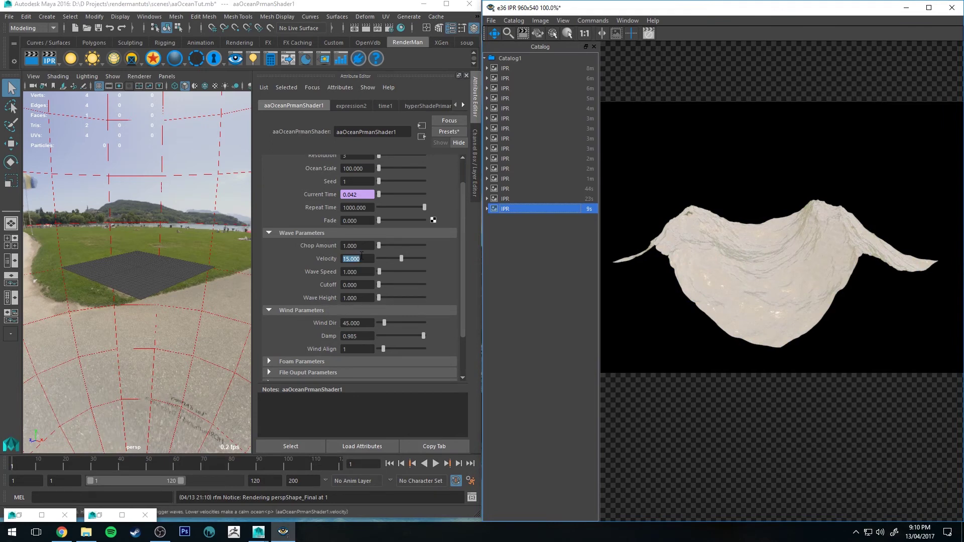
Step: Set Wave Speed to 5
click(317, 317)
text(5)
key(Tab)
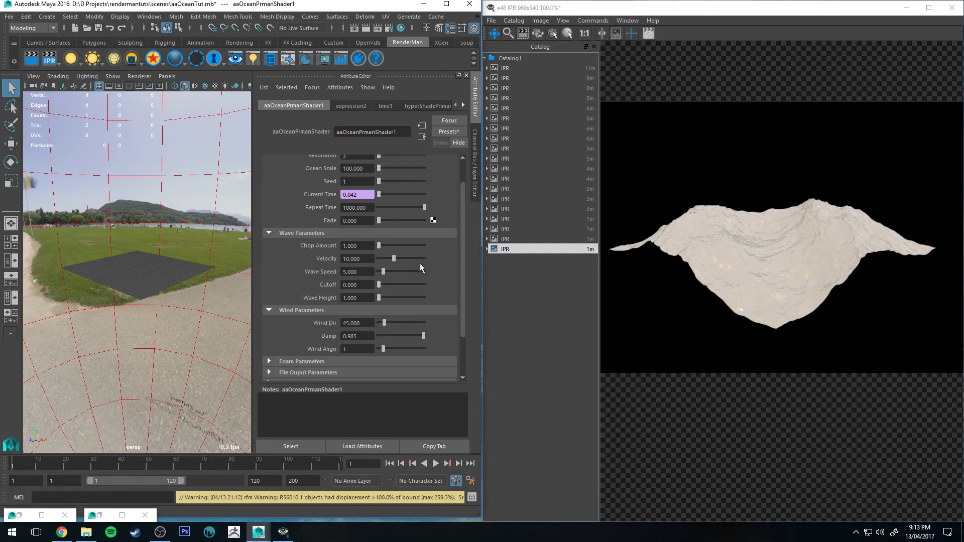
Step: Set Wave Height to 5, moving over from Cutoff, for tall twin-peaked IPR waves
drag(362, 288, 340, 285)
key(Tab)
text(5)
key(Return)
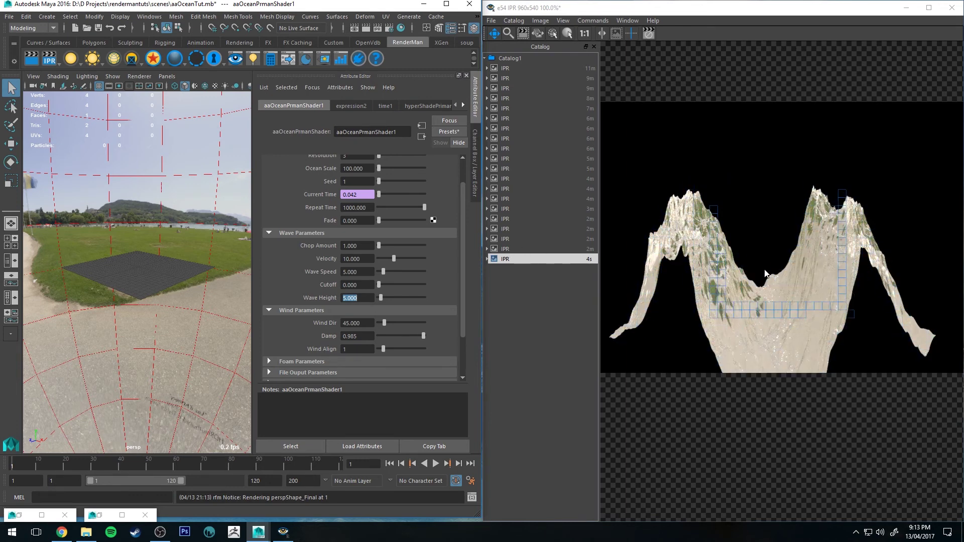
key(Tab)
scroll(284, 231, down, 1)
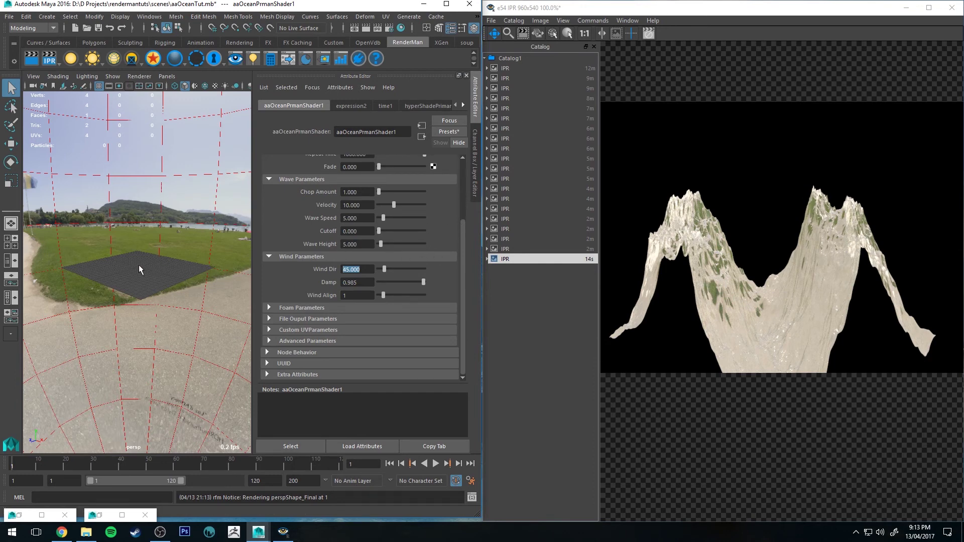
Step: Set Wave Height back to 1 and Wind Dir to 90, then restart the IPR render
key(shift+Tab)
text(1)
key(Return)
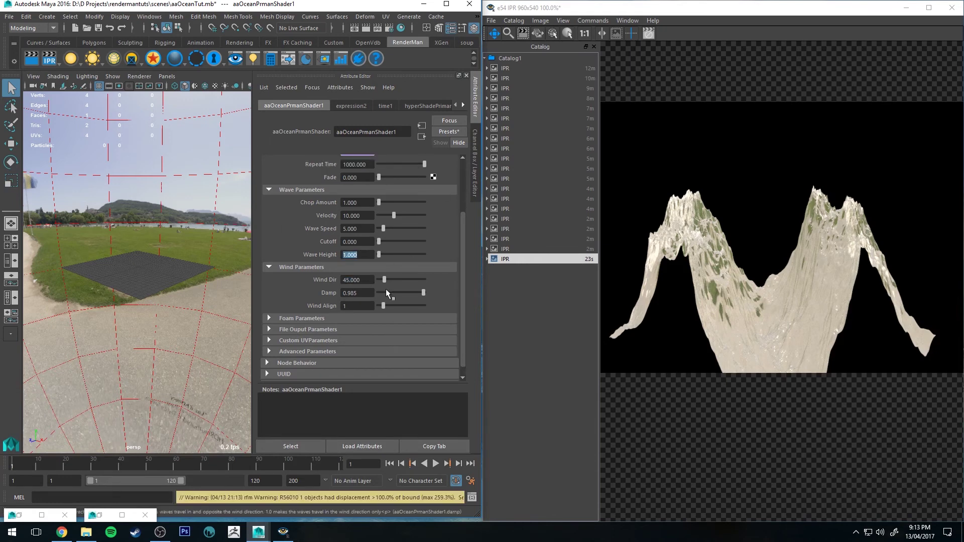
key(Tab)
text(90)
key(Return)
click(49, 58)
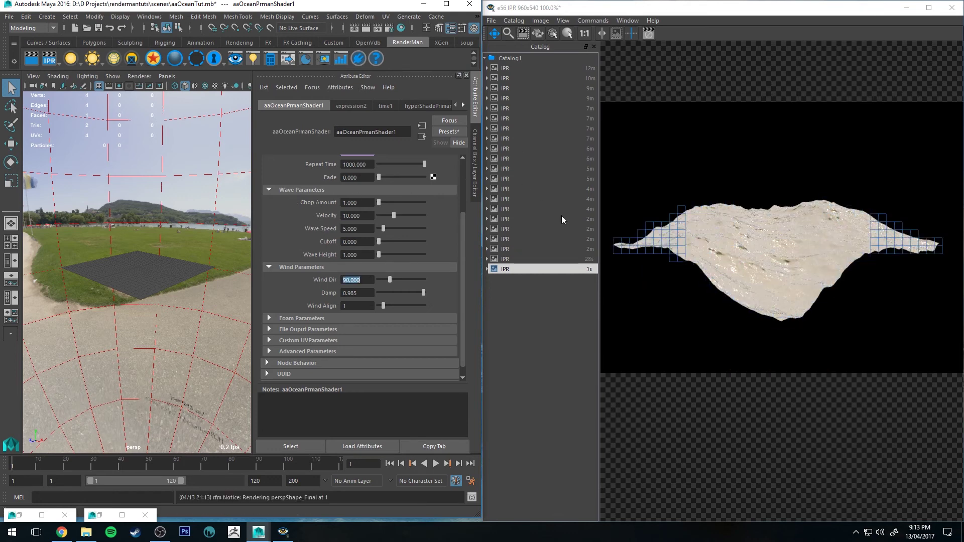
Step: Compare the newest flatter render against older IPR Catalog entries, then return to Damp
click(512, 257)
click(511, 267)
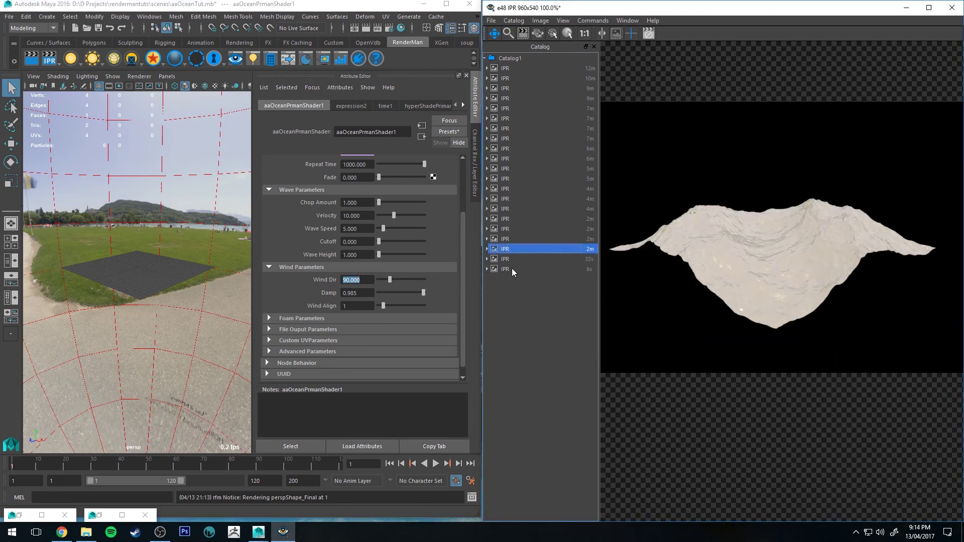
click(511, 248)
click(507, 270)
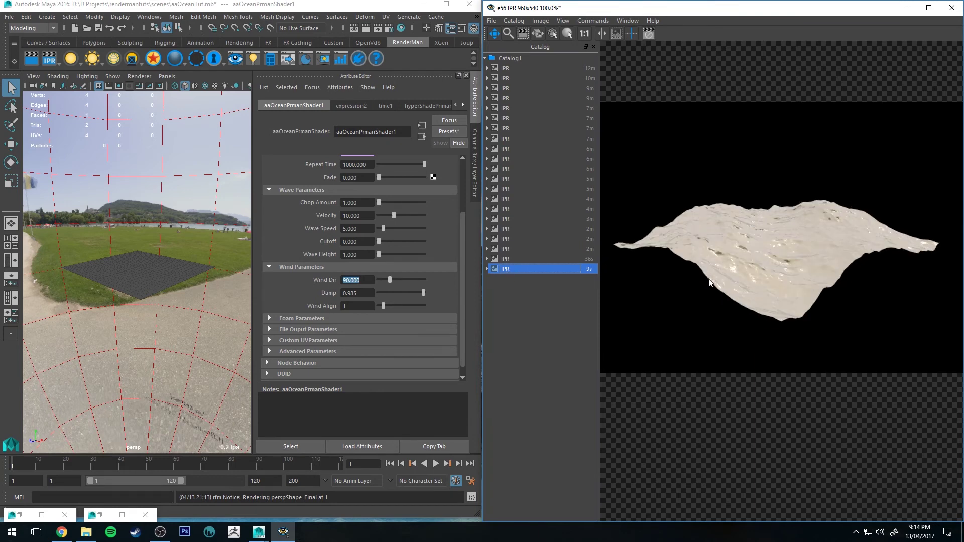
click(512, 249)
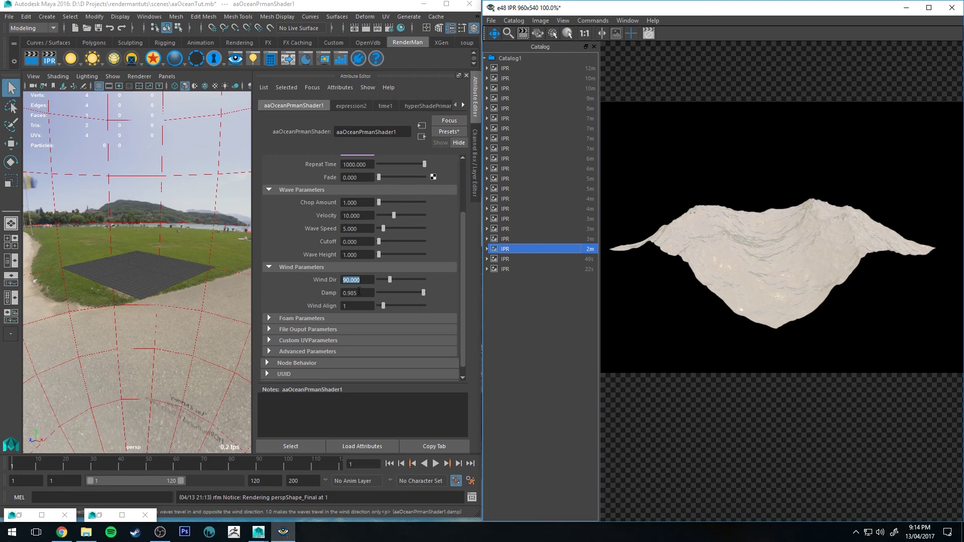
click(263, 281)
key(Tab)
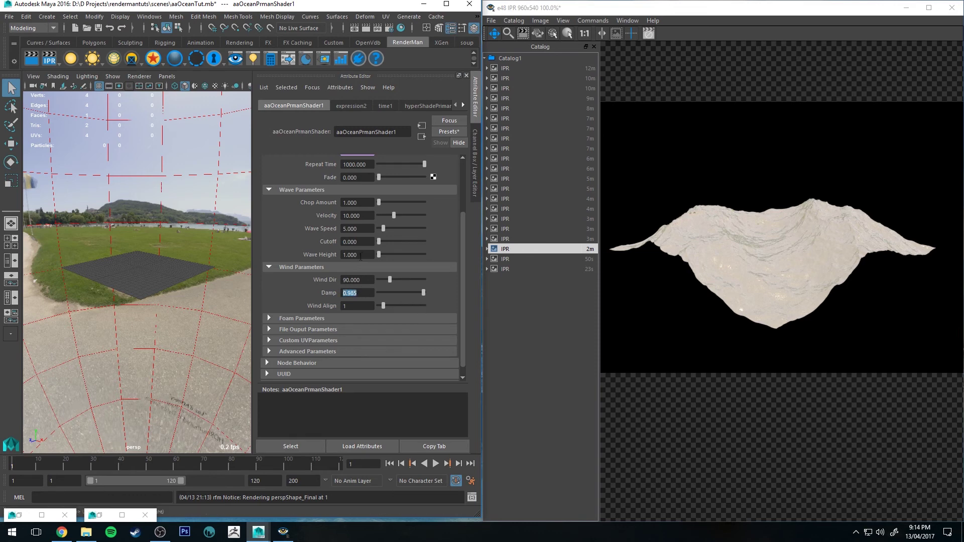
Step: Set Damp to 1, lower it to about 0.5, and compare catalog renders
click(427, 292)
click(368, 296)
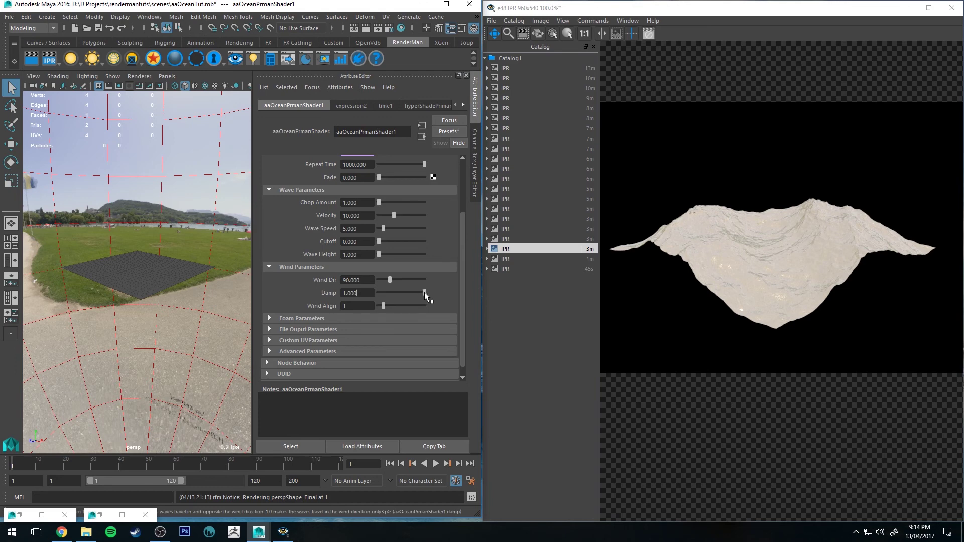
drag(424, 292, 401, 298)
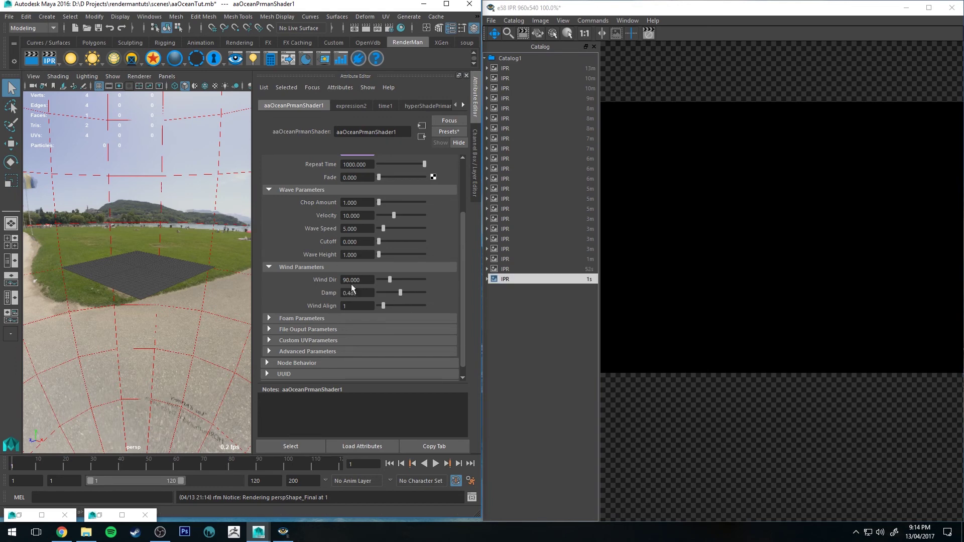
click(506, 271)
click(507, 279)
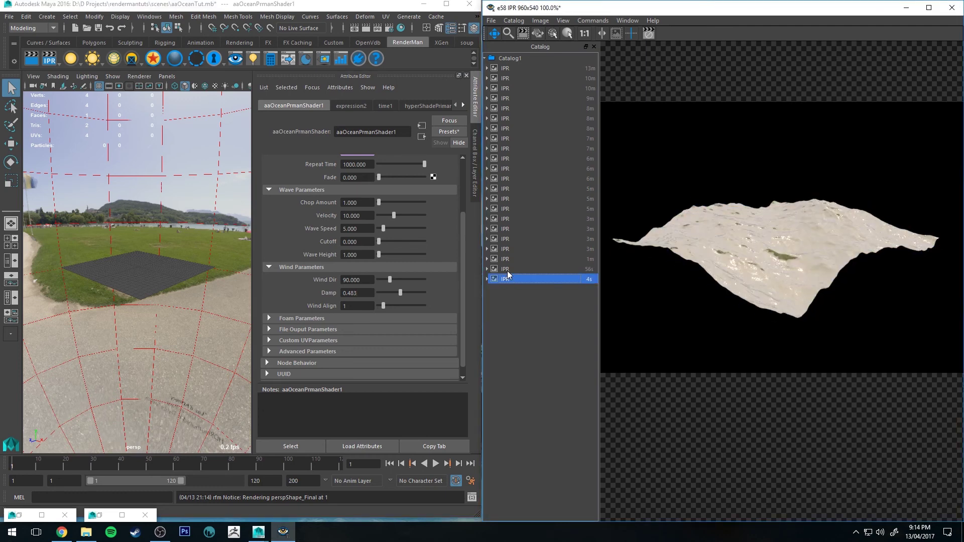
click(508, 270)
click(506, 279)
Step: Set Wind Align to 2, then to 10
click(352, 307)
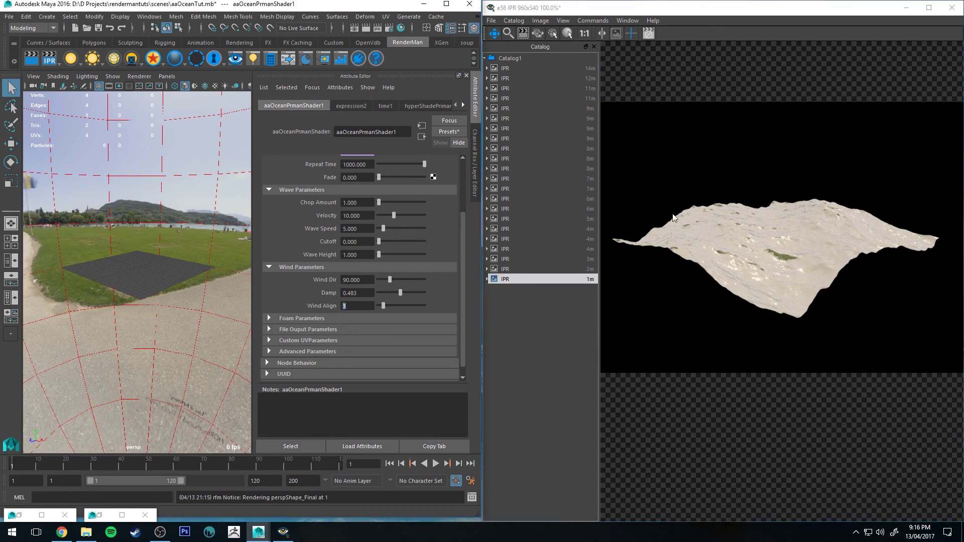
text(2)
key(Return)
key(BackSpace)
text(10)
key(Return)
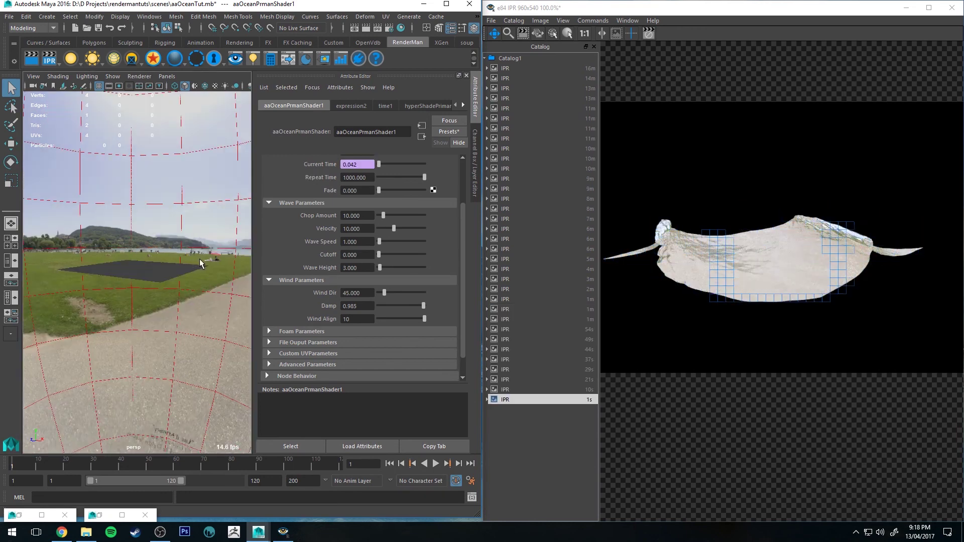
Step: Enter Velocity 6 in the Attribute Editor and restart the IPR render of the plane
mouse_move(198, 256)
alt+mouse_down()
mouse_move(169, 243)
mouse_move(205, 243)
alt+mouse_up()
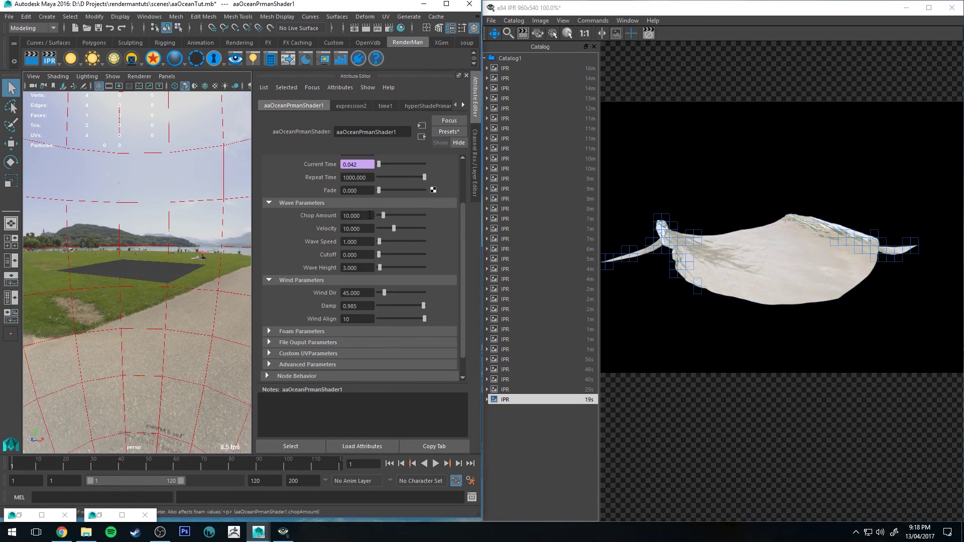
click(354, 229)
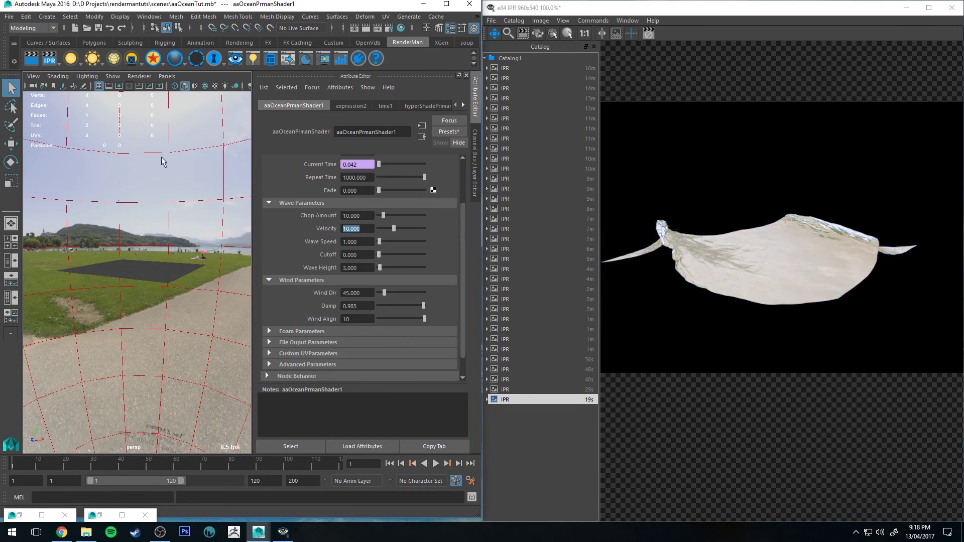
text(6)
key(Return)
click(49, 63)
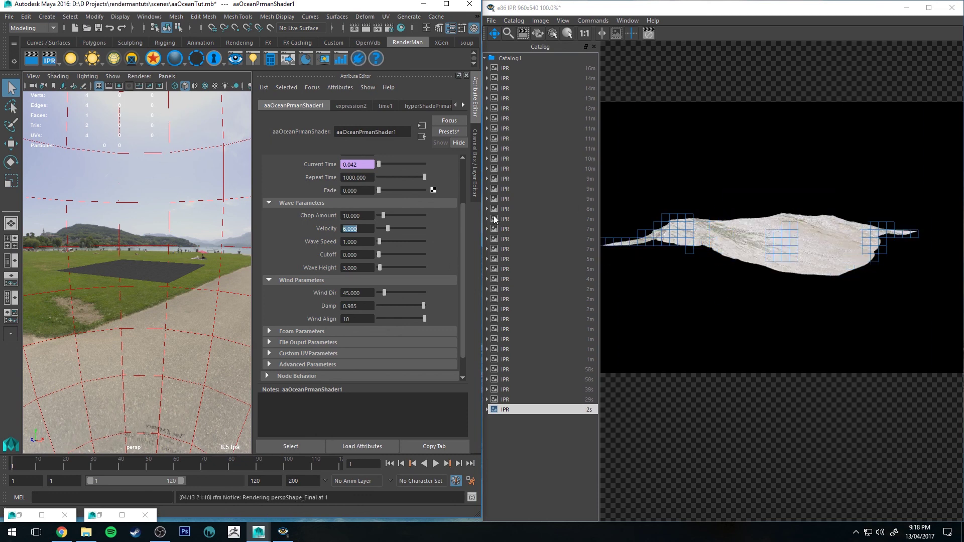
mouse_move(165, 229)
alt+mouse_down()
mouse_move(179, 217)
mouse_move(135, 215)
mouse_move(166, 224)
mouse_move(154, 225)
alt+mouse_up()
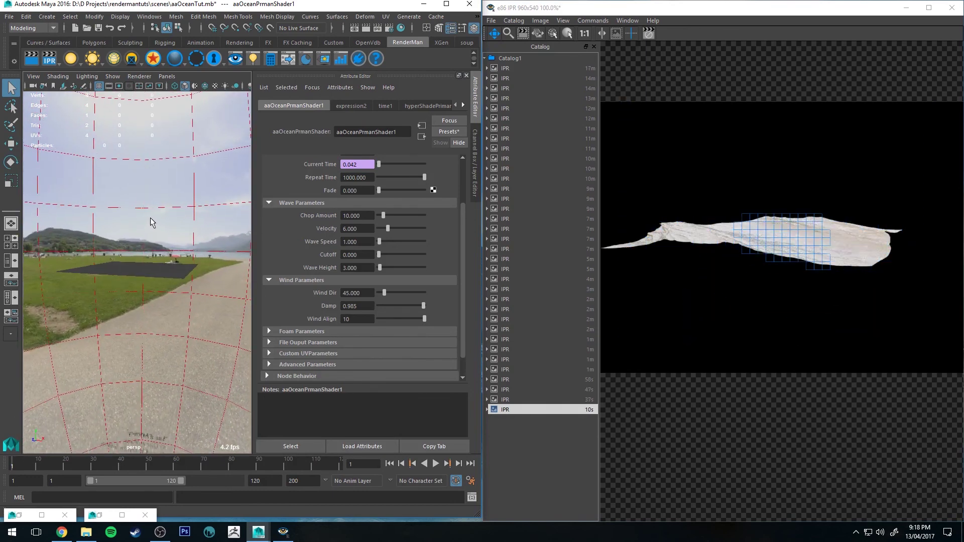